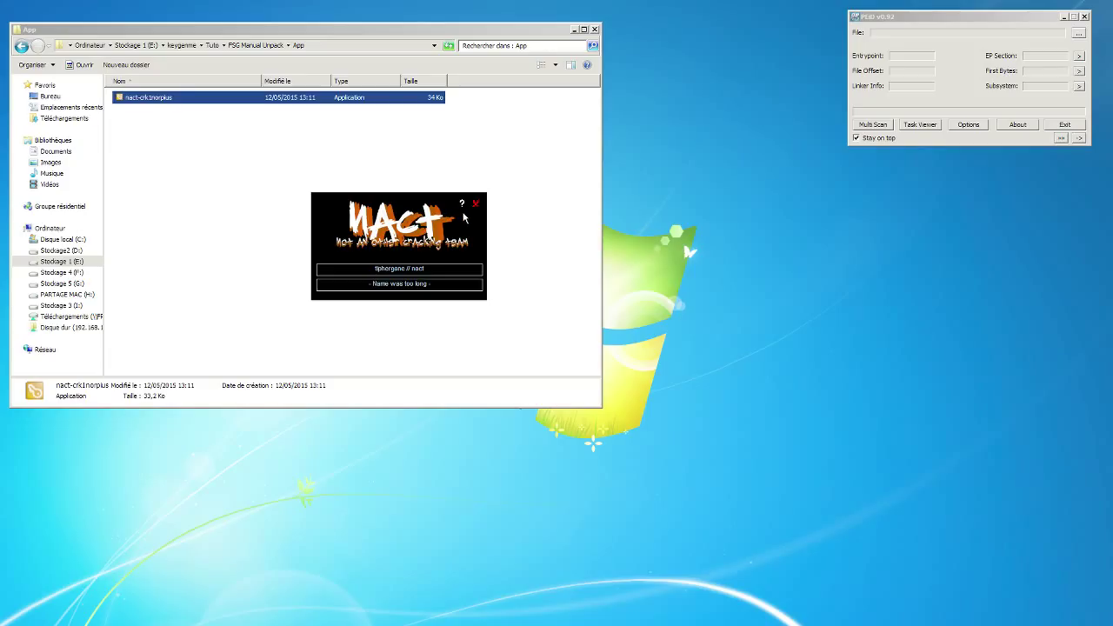
View the about information of the running nact-crk1norpius program and close the program
click(462, 207)
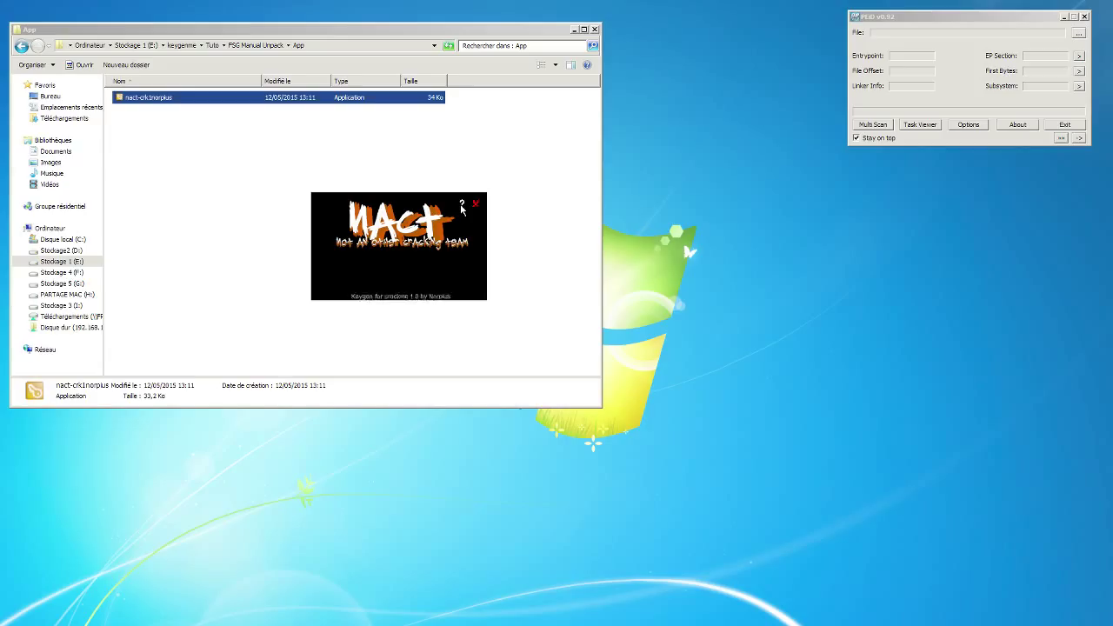
click(476, 203)
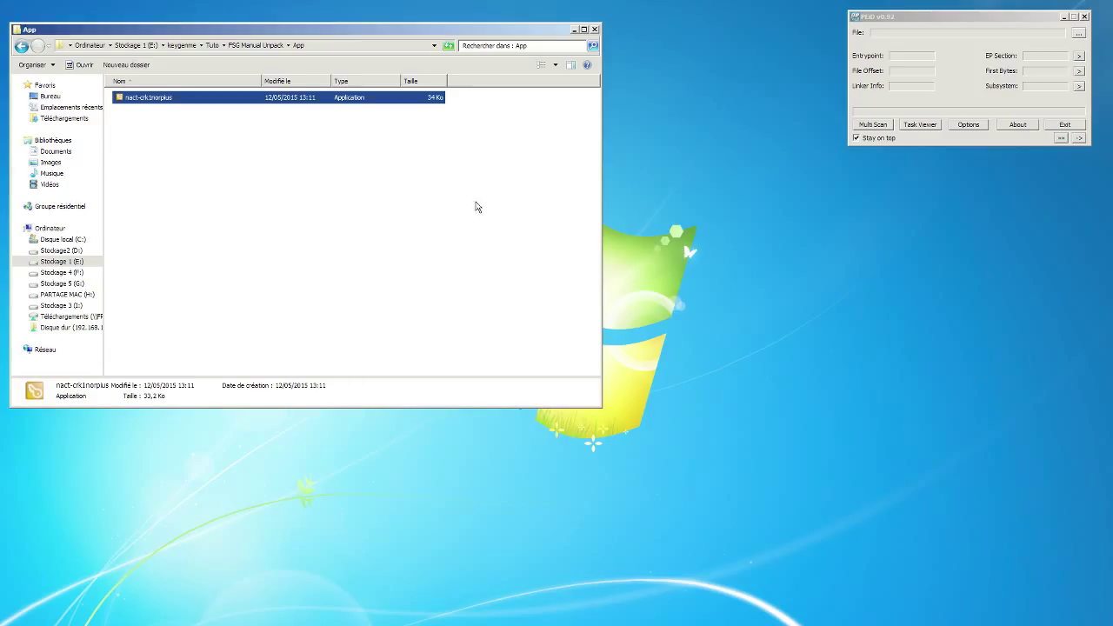
Load nact-crk1norpius.exe into PEiD to identify its packer, and minimize PEiD once the file is open in OllyDbg
drag(121, 100, 923, 34)
click(913, 112)
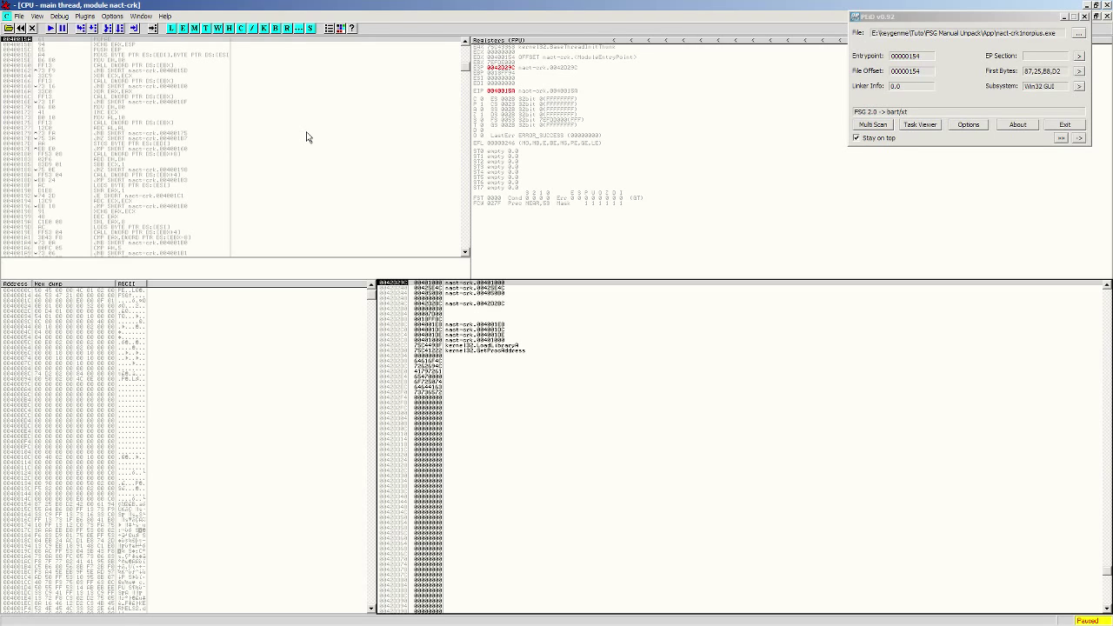
click(1063, 15)
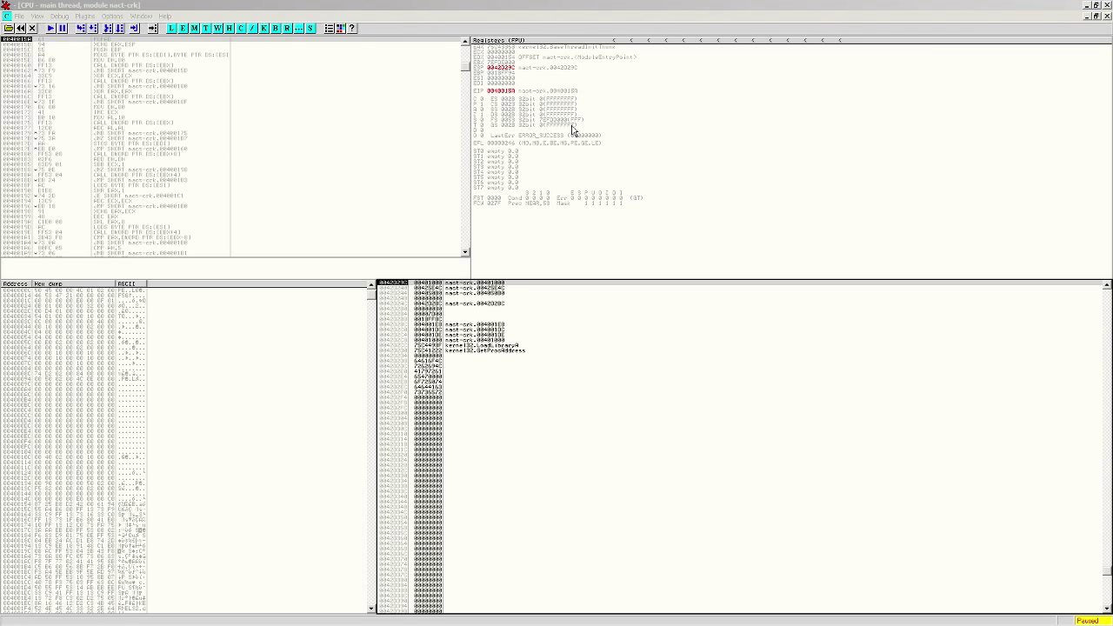
Set a breakpoint on the JMP DWORD PTR DS:[EBX+C] instruction at 004001D1 and run the program to it
click(181, 160)
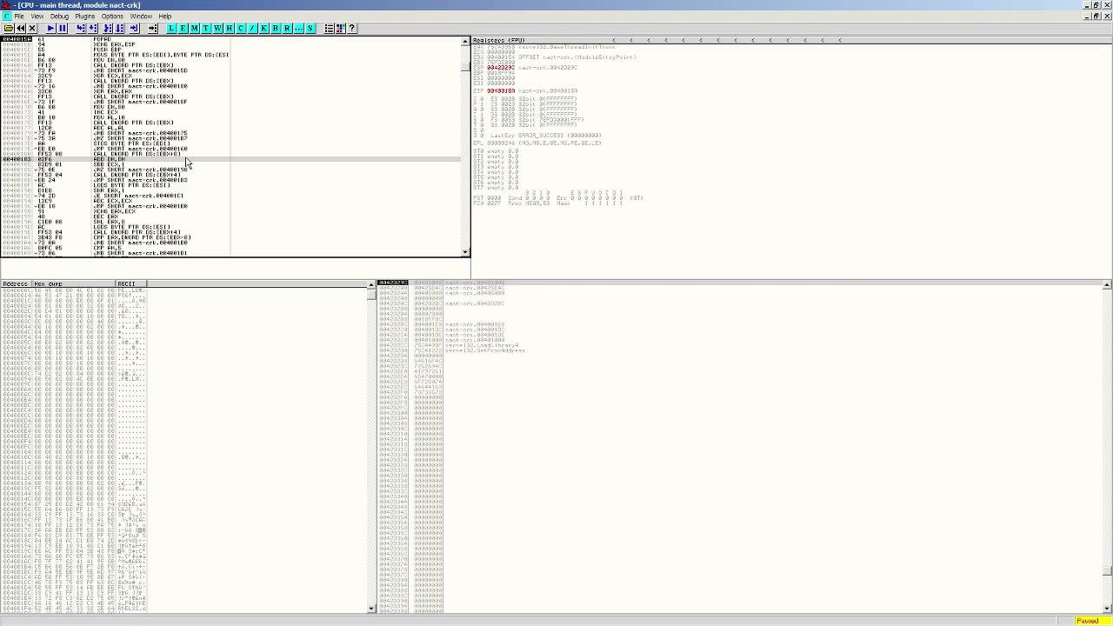
scroll(185, 162, down, 3)
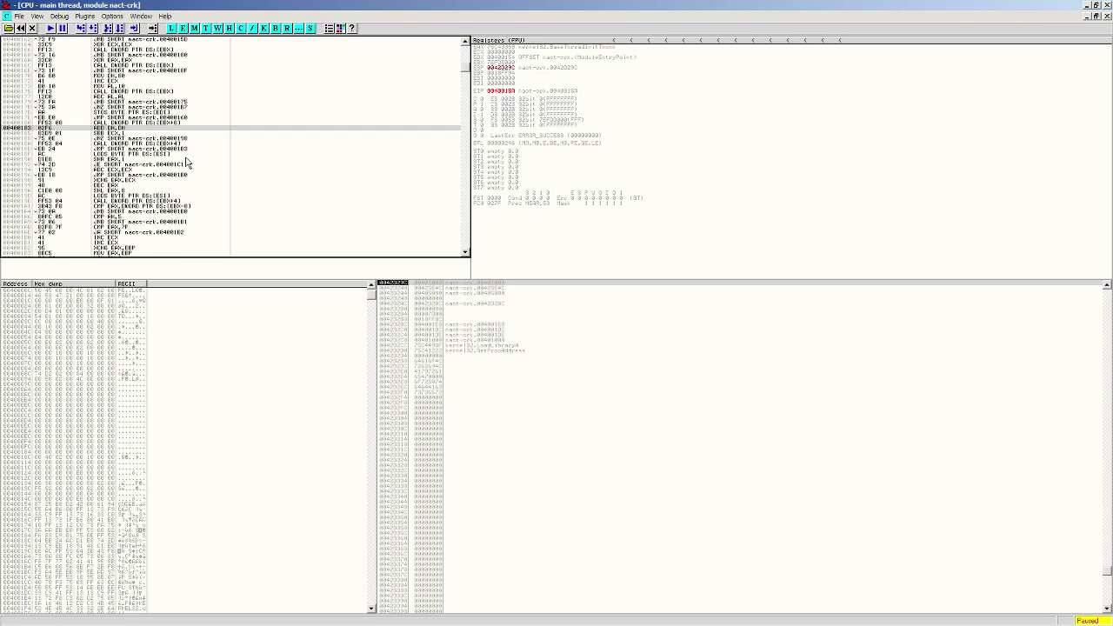
scroll(186, 163, down, 5)
scroll(185, 163, down, 2)
drag(137, 228, 138, 236)
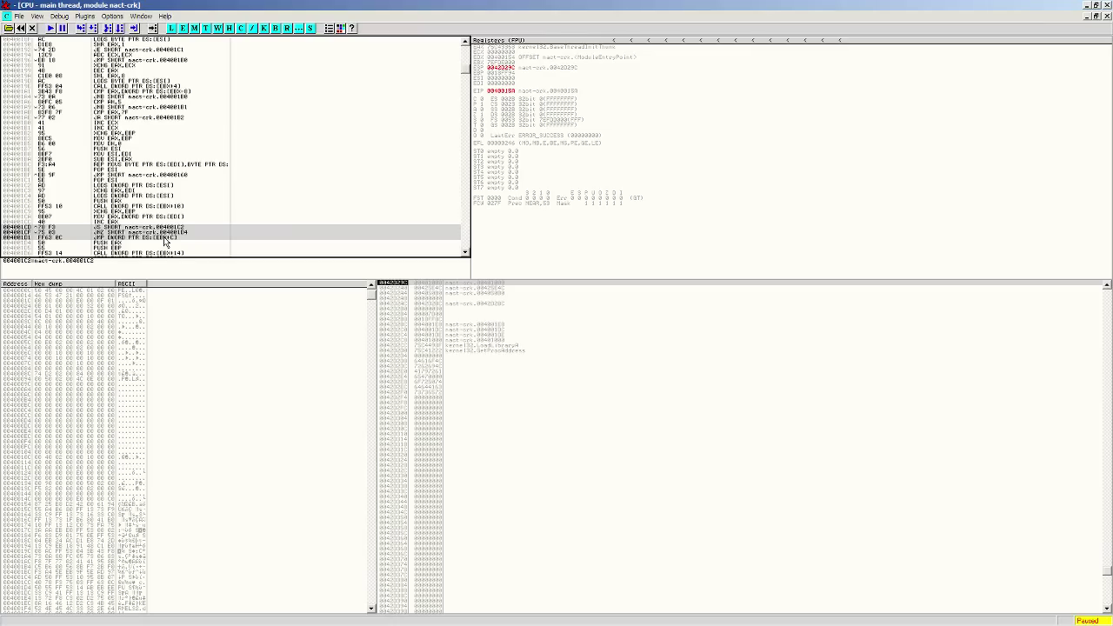
click(165, 238)
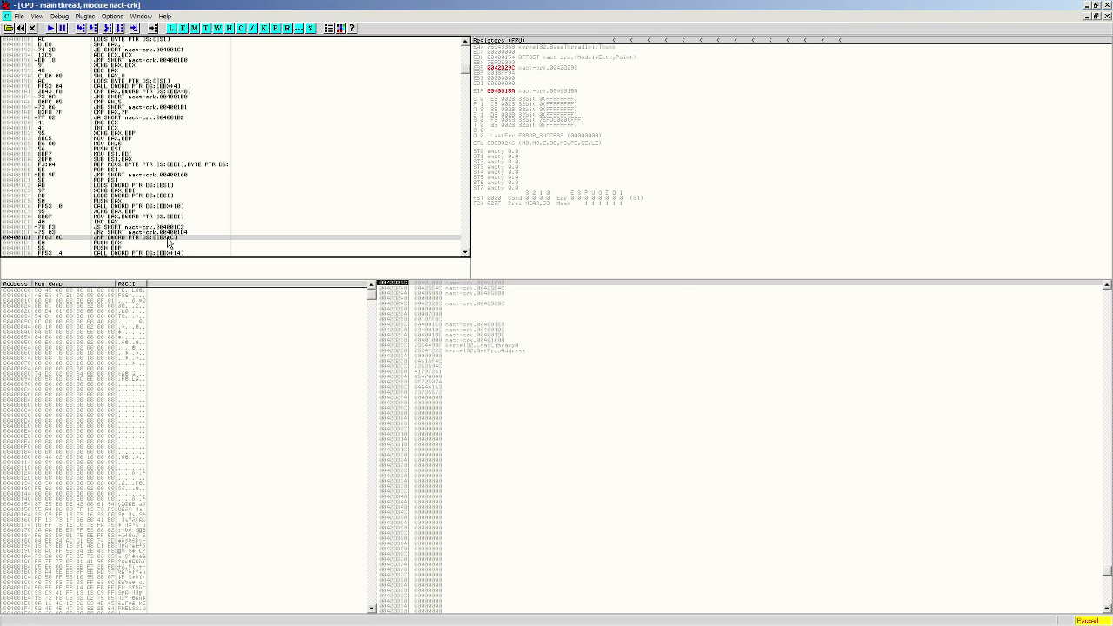
key(F2)
click(599, 372)
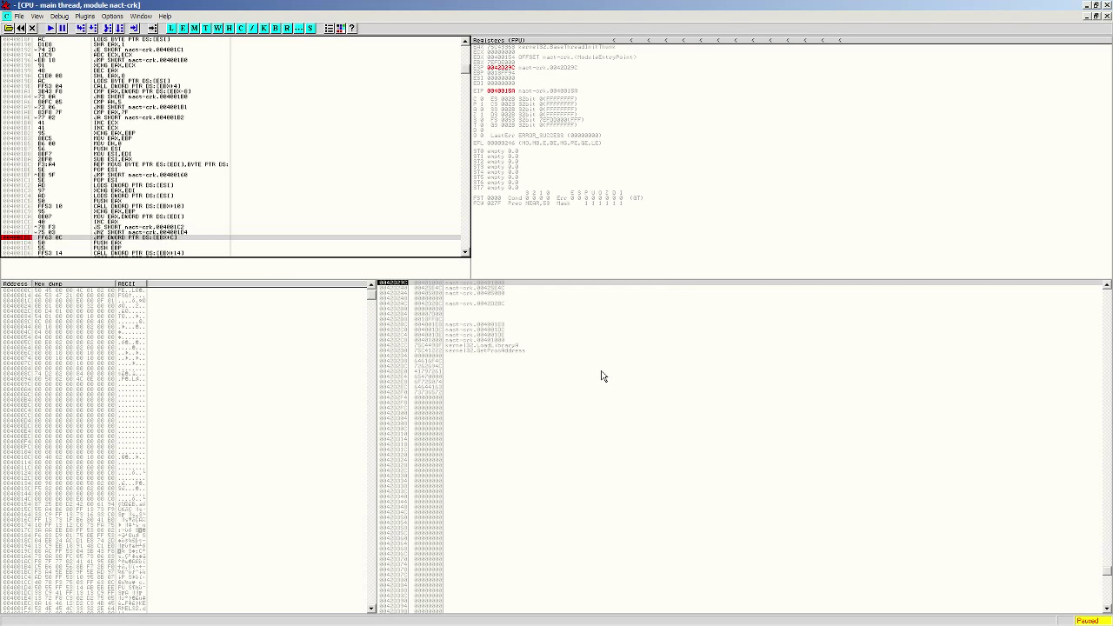
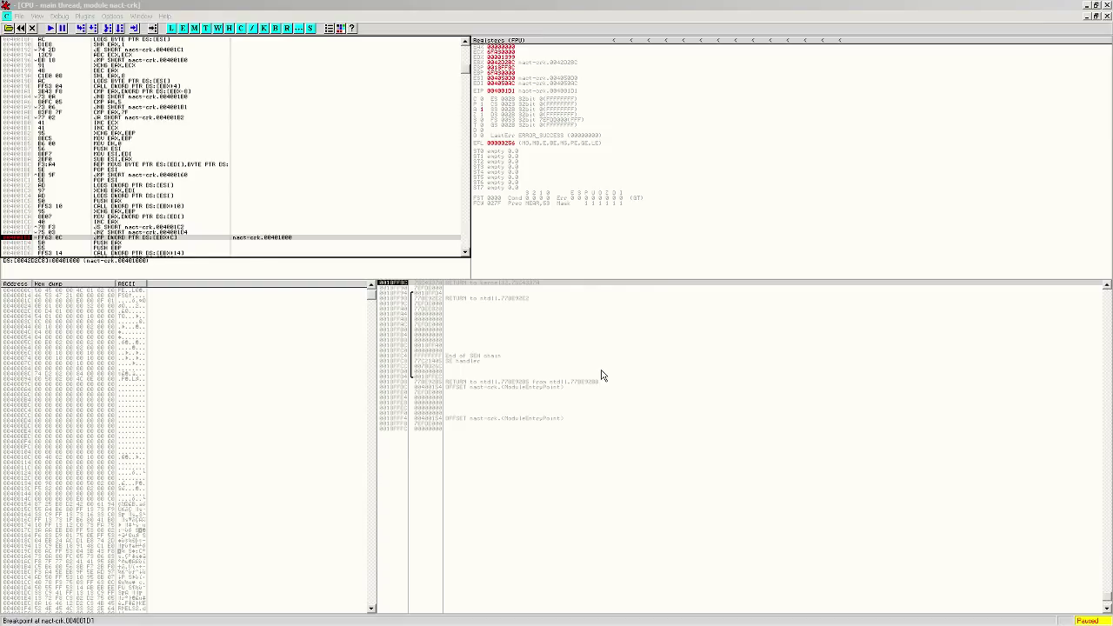
Step over the jump to reach the original entry point at 00401000 and analyse the code there
key(F8)
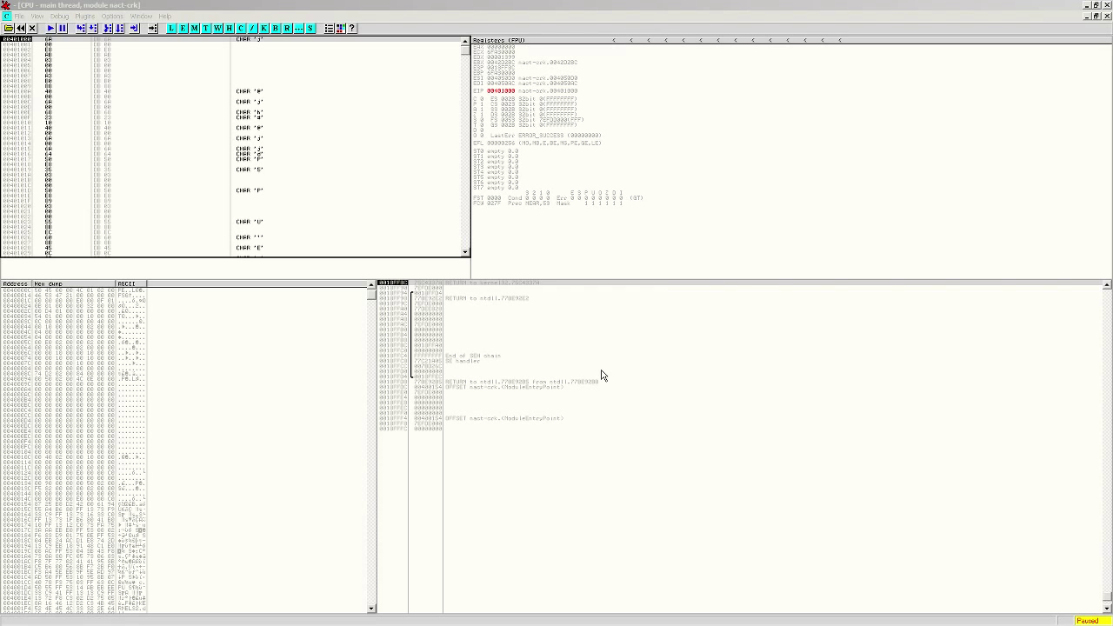
mouse_move(467, 50)
mouse_down()
mouse_move(463, 243)
mouse_move(457, 46)
mouse_up()
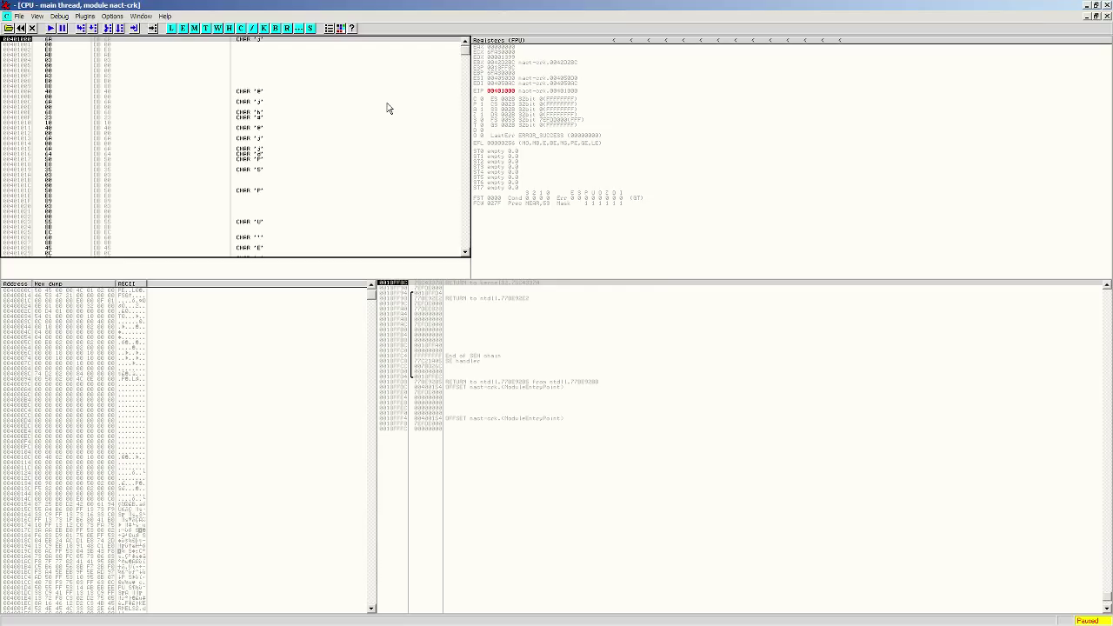
key(ctrl+a)
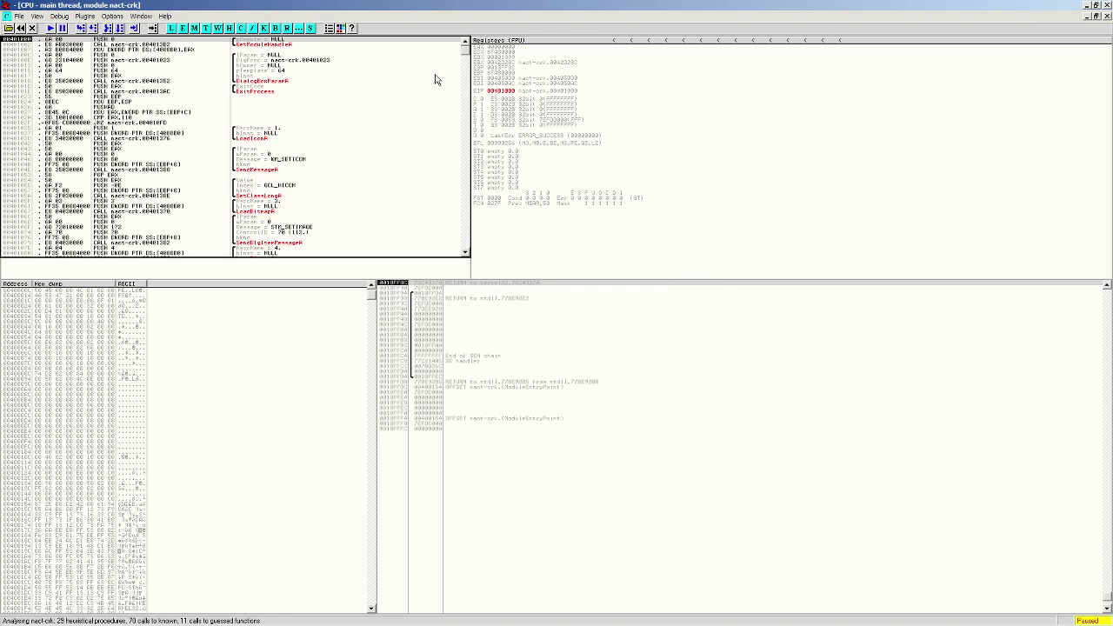
Examine the unpacked code from 00401000 onward, including its API calls and text strings
click(466, 59)
scroll(366, 124, down, 15)
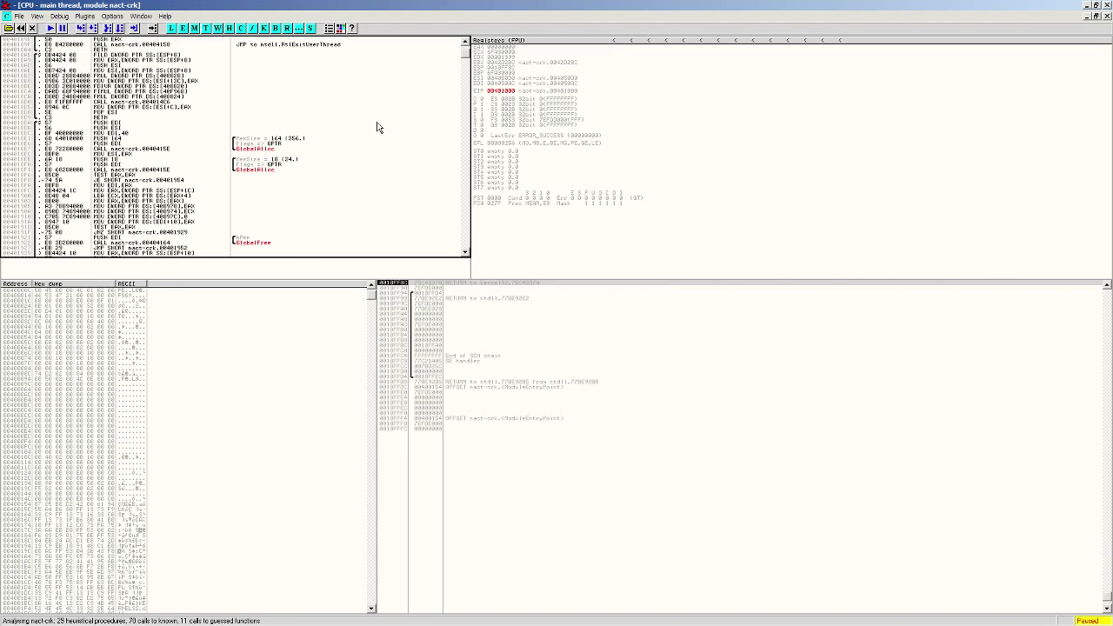
scroll(351, 126, down, 15)
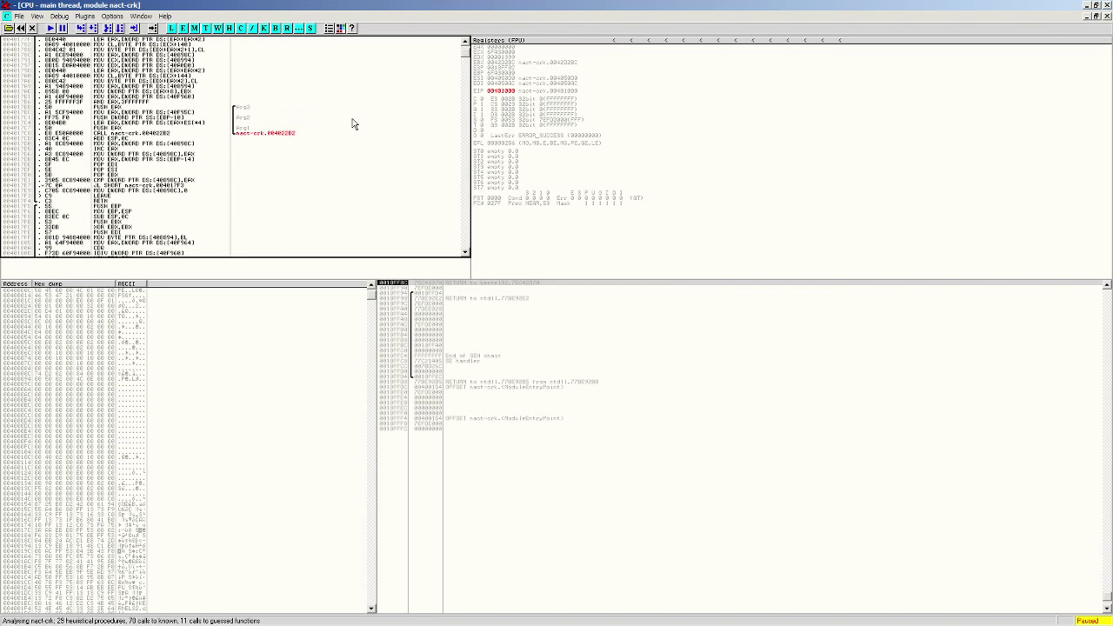
scroll(344, 124, up, 15)
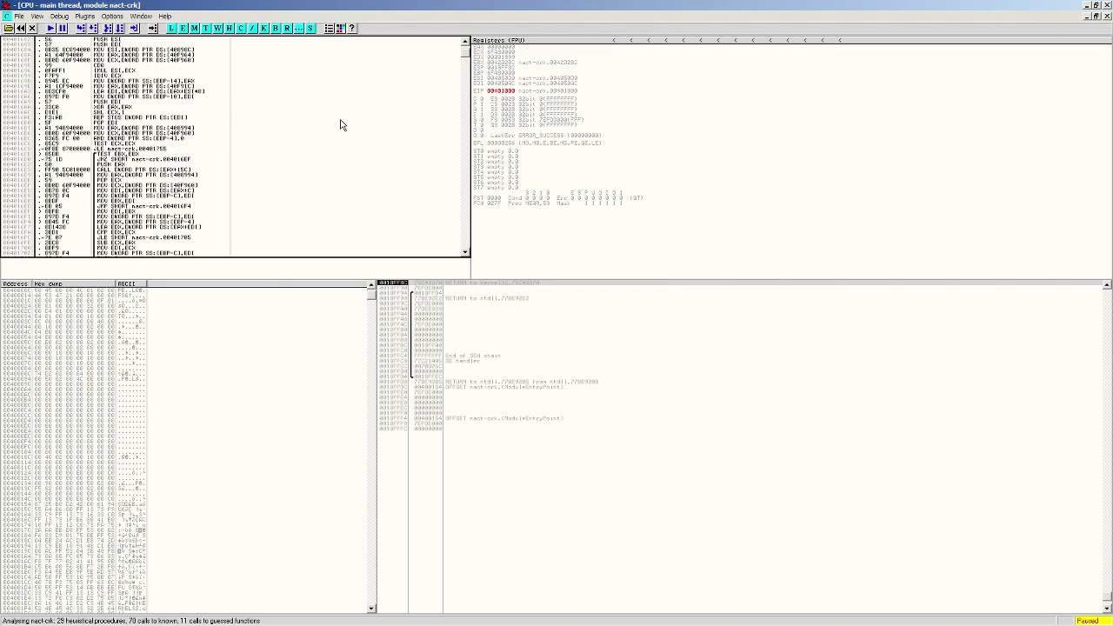
mouse_move(465, 59)
mouse_down()
mouse_move(464, 87)
mouse_move(458, 52)
mouse_up()
click(286, 236)
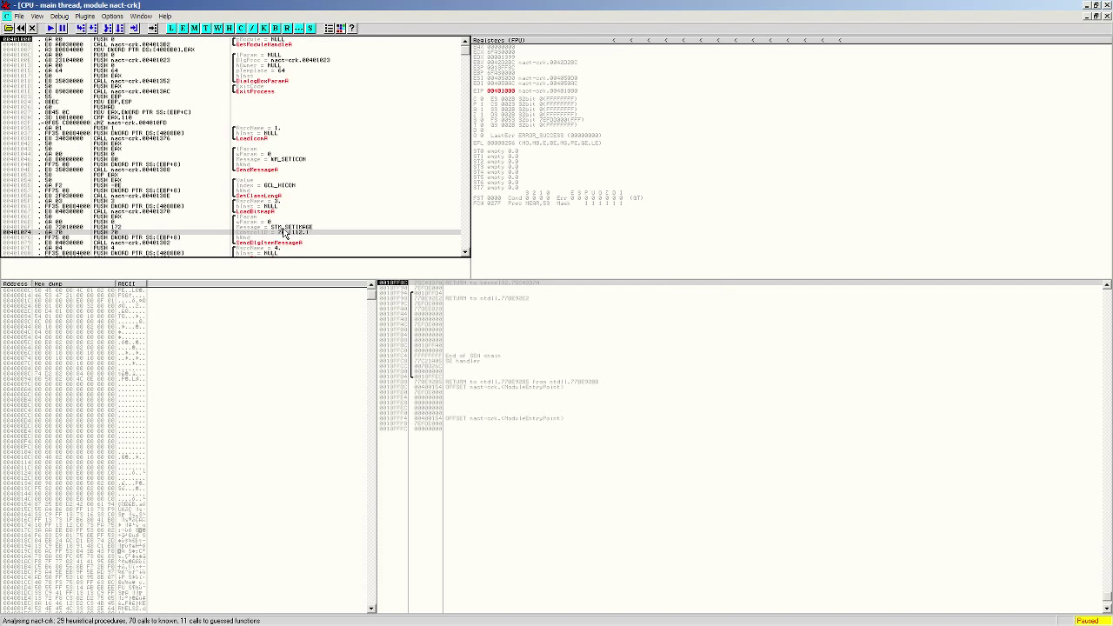
scroll(286, 228, down, 10)
scroll(287, 217, down, 1)
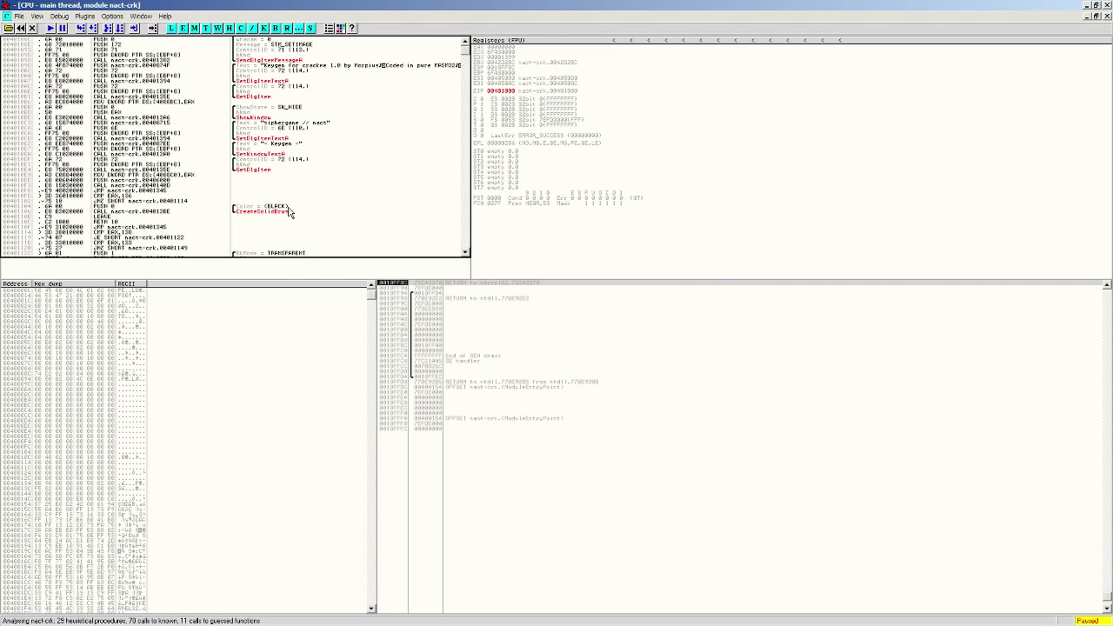
scroll(296, 204, up, 4)
scroll(300, 196, up, 6)
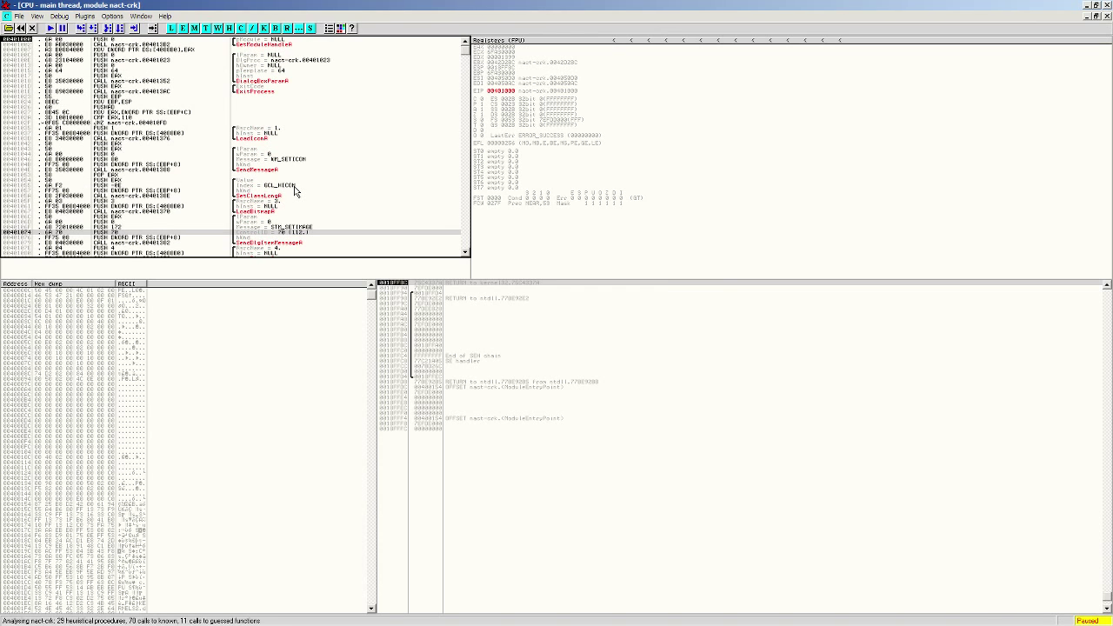
Dump the debugged process with entry point 1000 and import rebuilding by Method1, saving it as "nact-crk1norpius dumped"
right_click(206, 78)
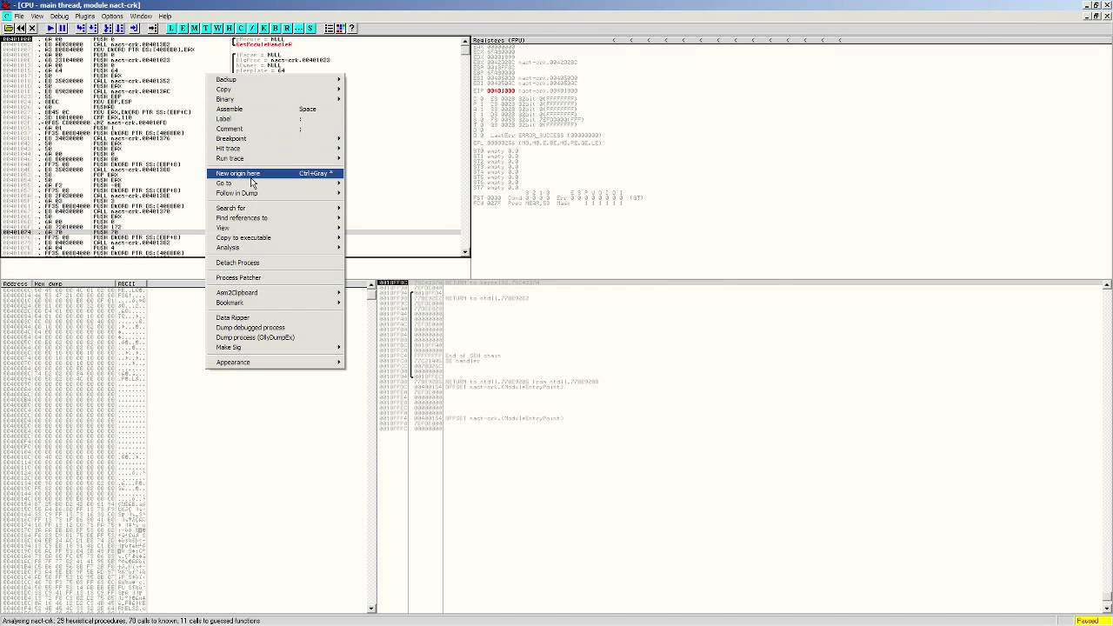
click(258, 328)
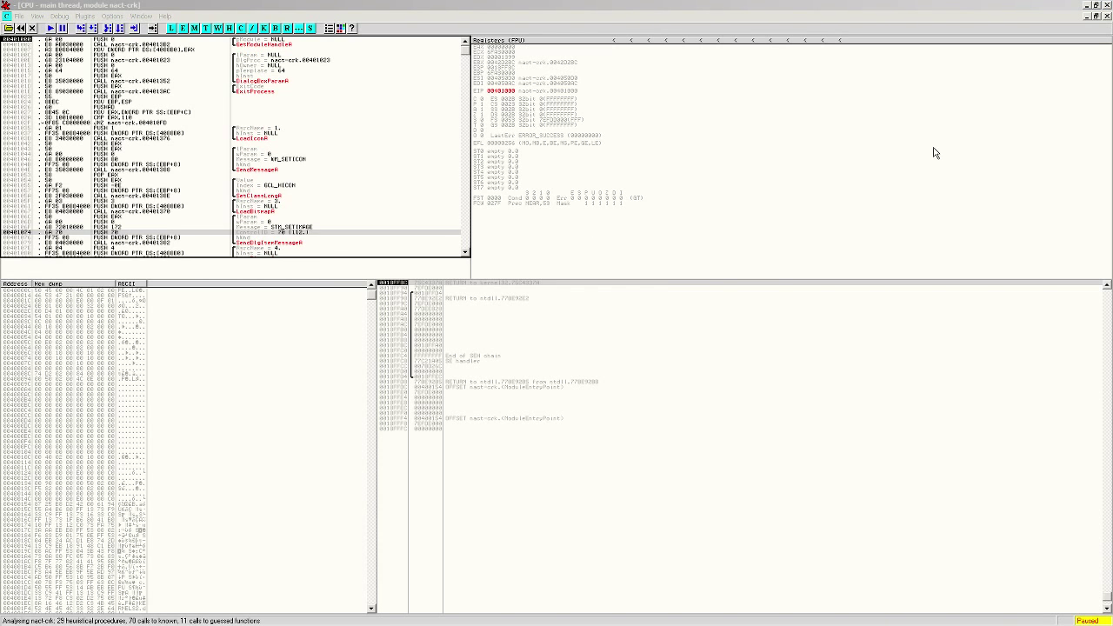
drag(663, 122, 226, 62)
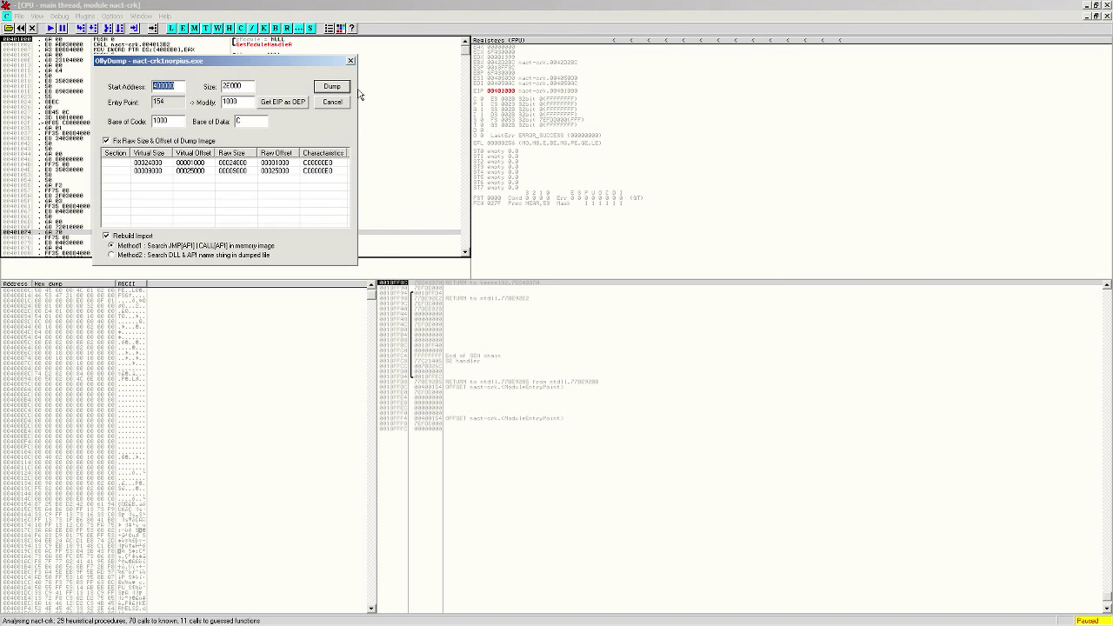
click(122, 245)
click(331, 86)
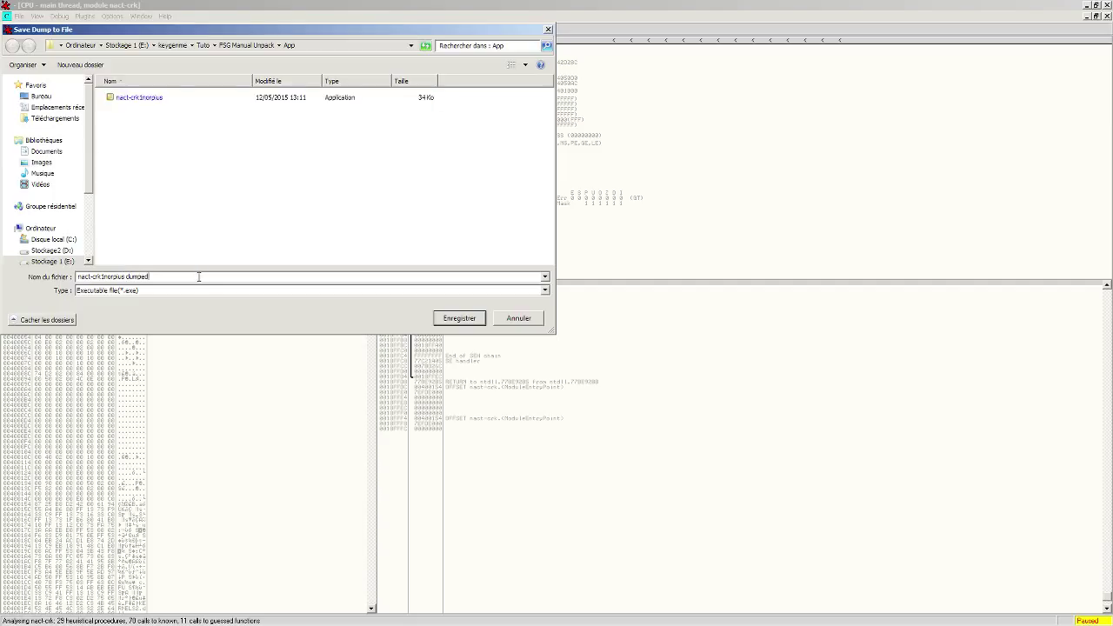
text(dumped)
click(467, 318)
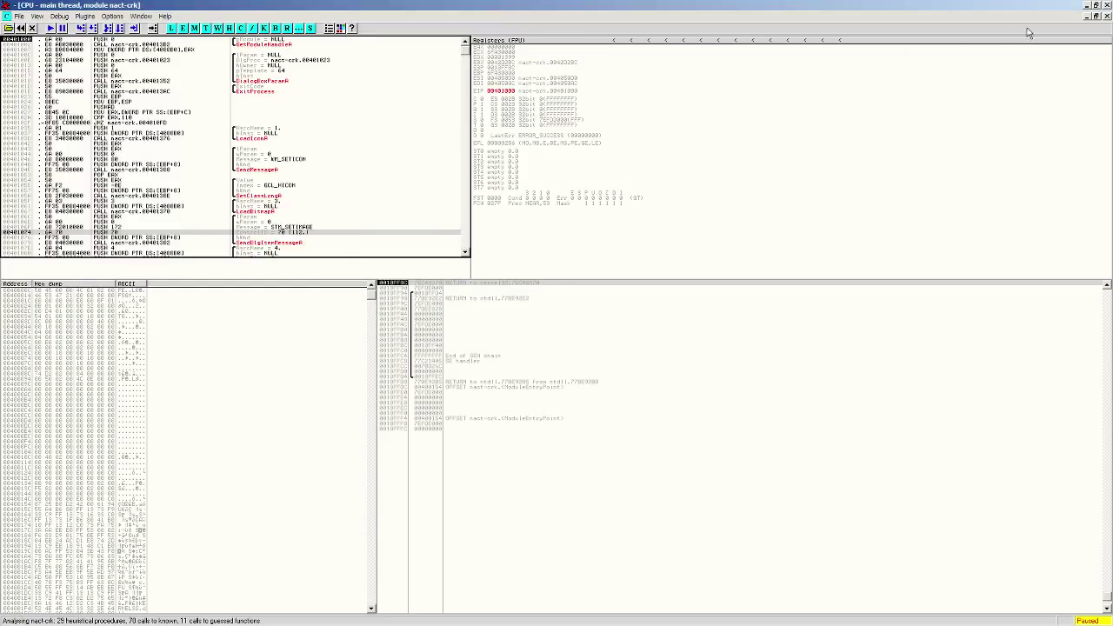
Switch to the App folder and try to run the "nact-crk1norpius dumped" executable
click(1087, 5)
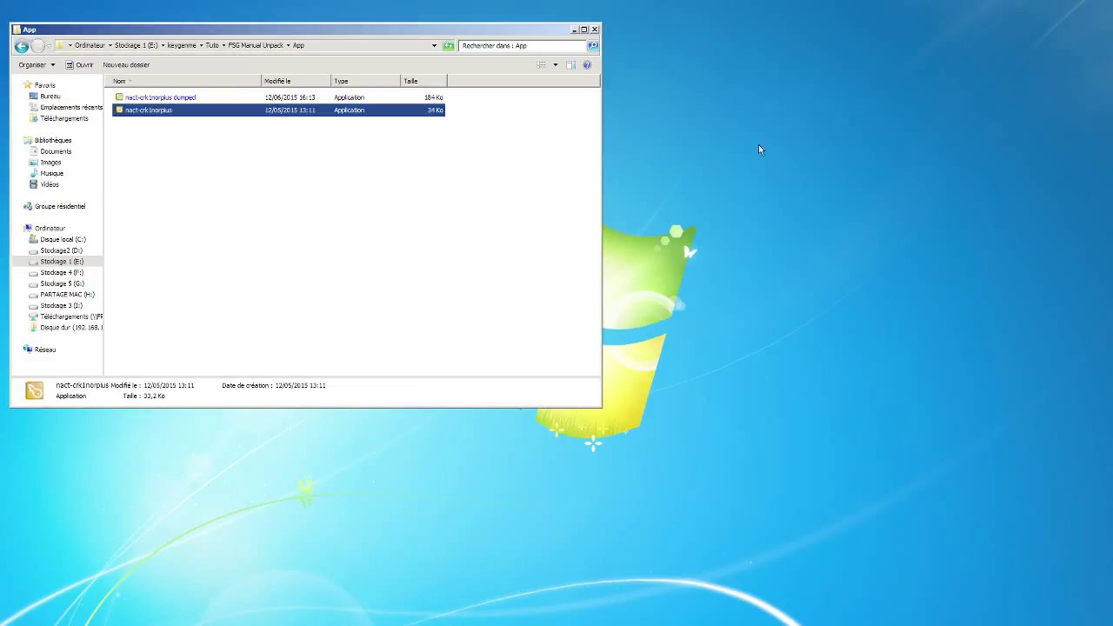
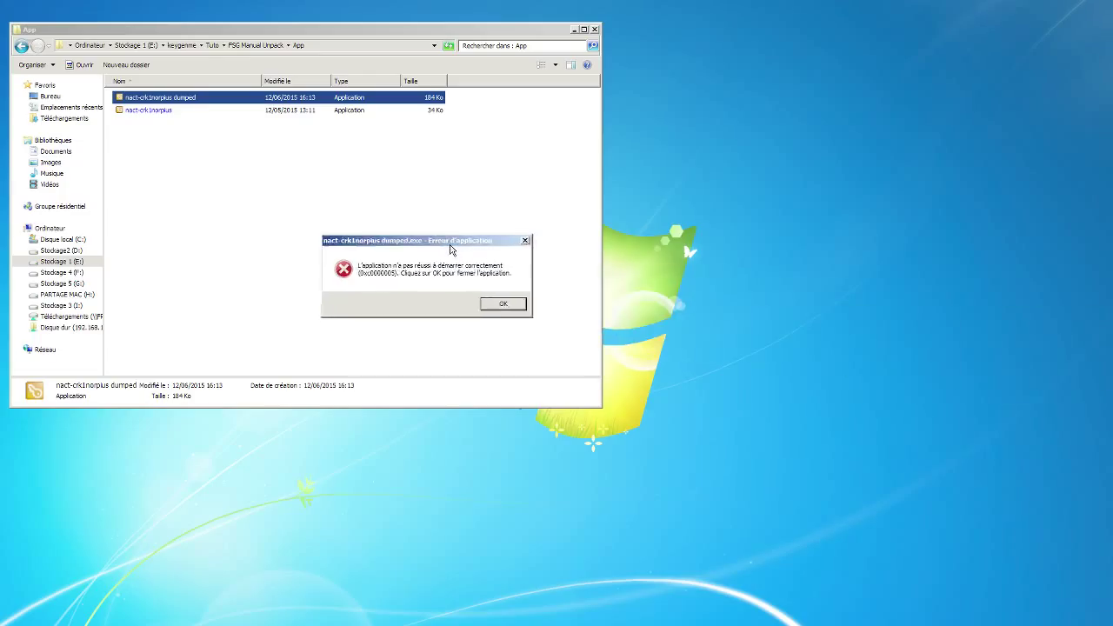
click(495, 302)
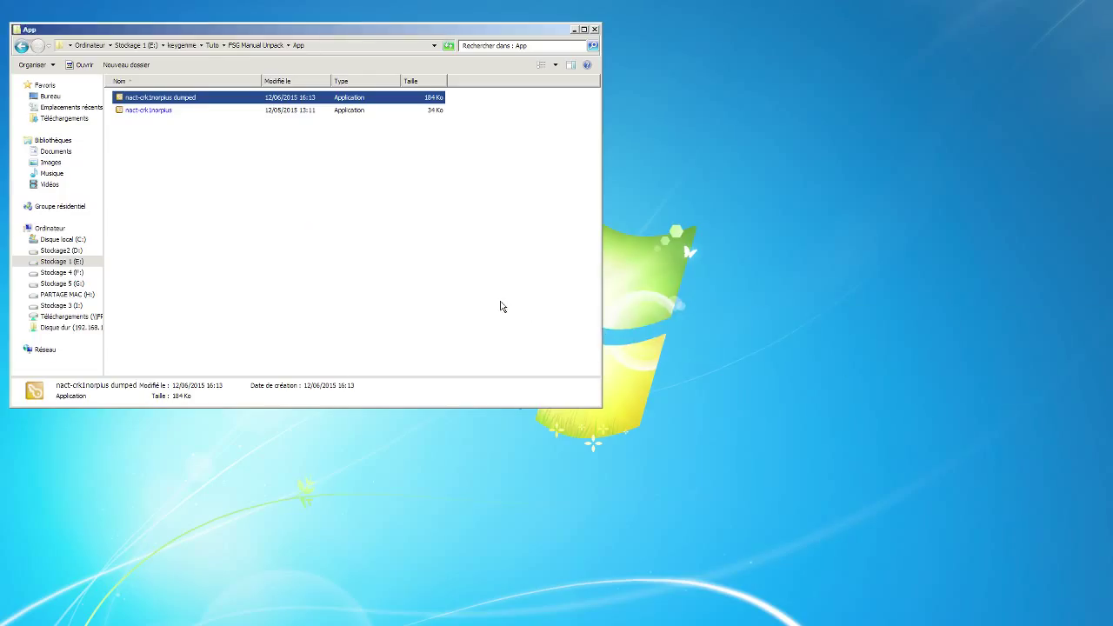
click(574, 30)
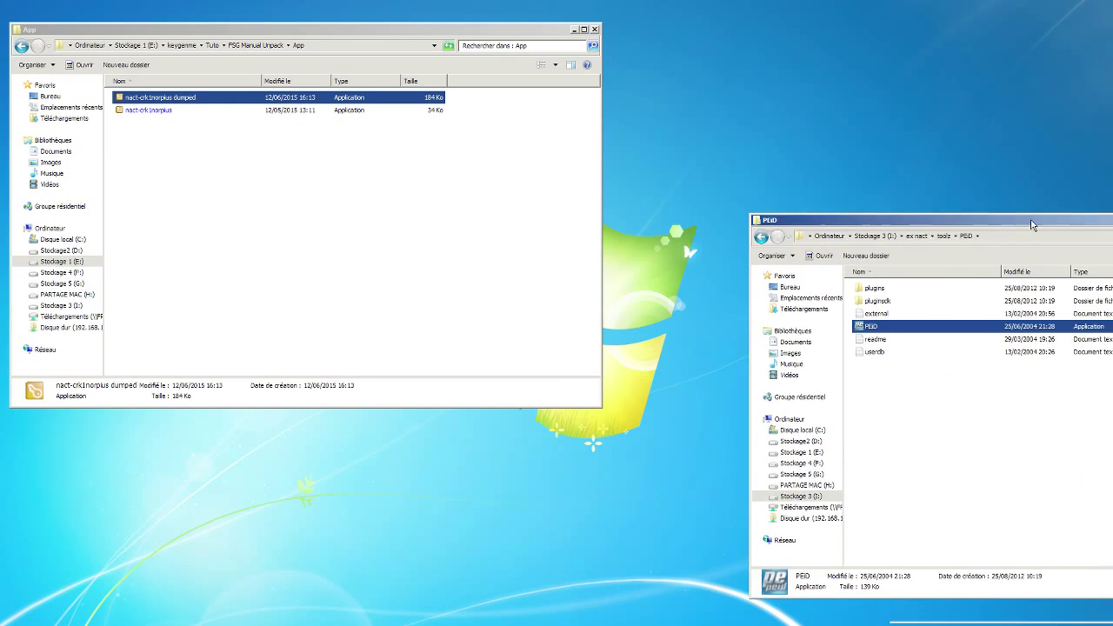
Launch Scylla_x86 from the Scylla v0.9.7c folder inside ex nact\toolz and minimize that folder window
click(695, 194)
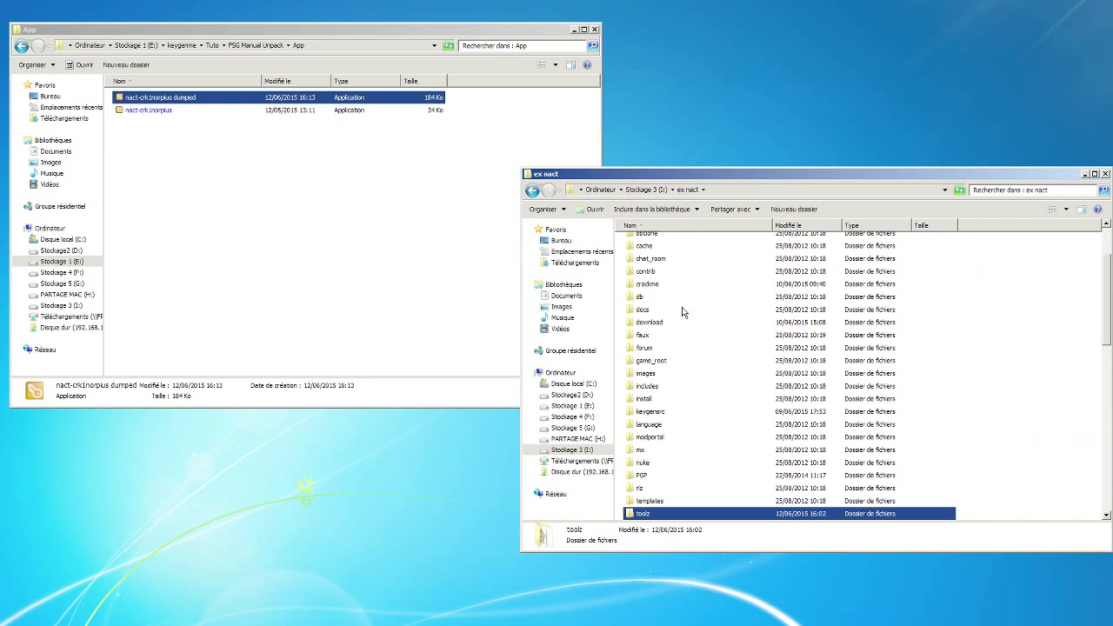
double_click(664, 517)
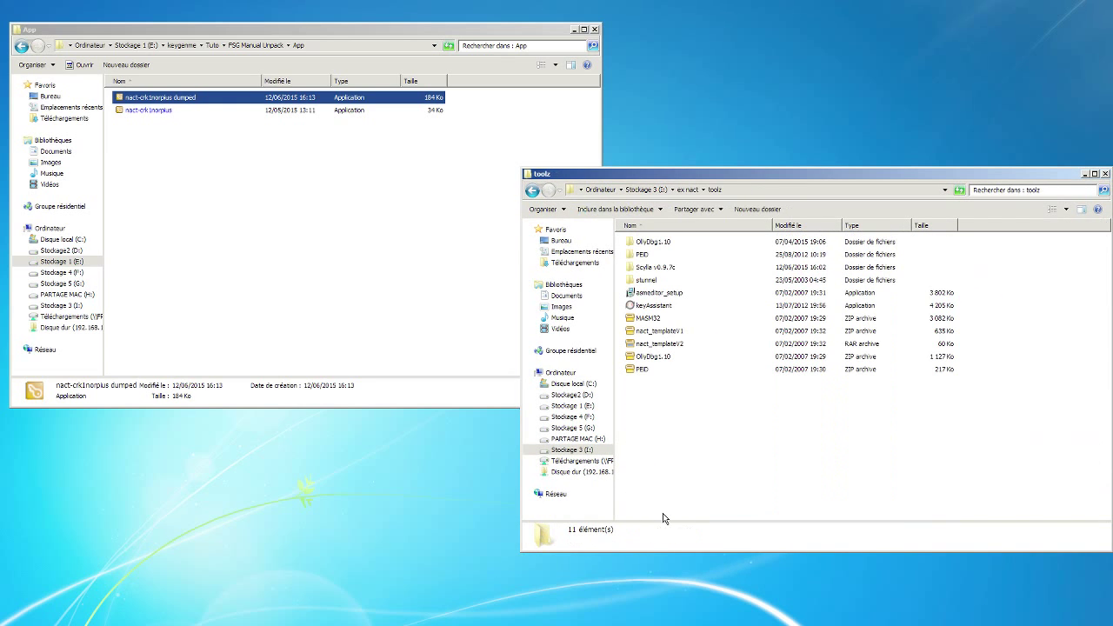
double_click(665, 270)
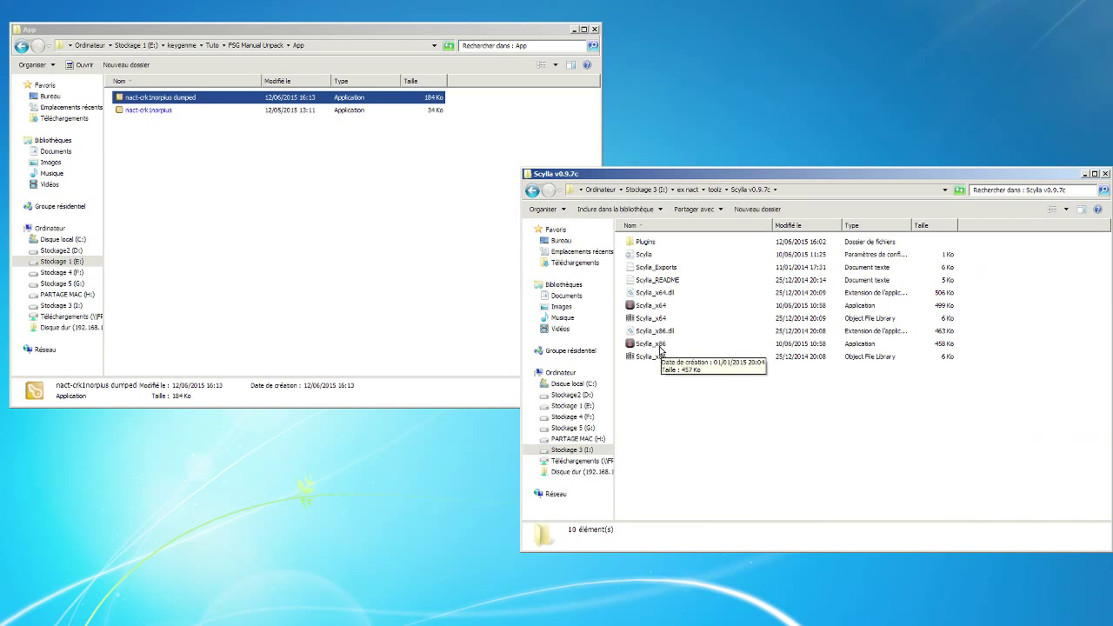
click(660, 348)
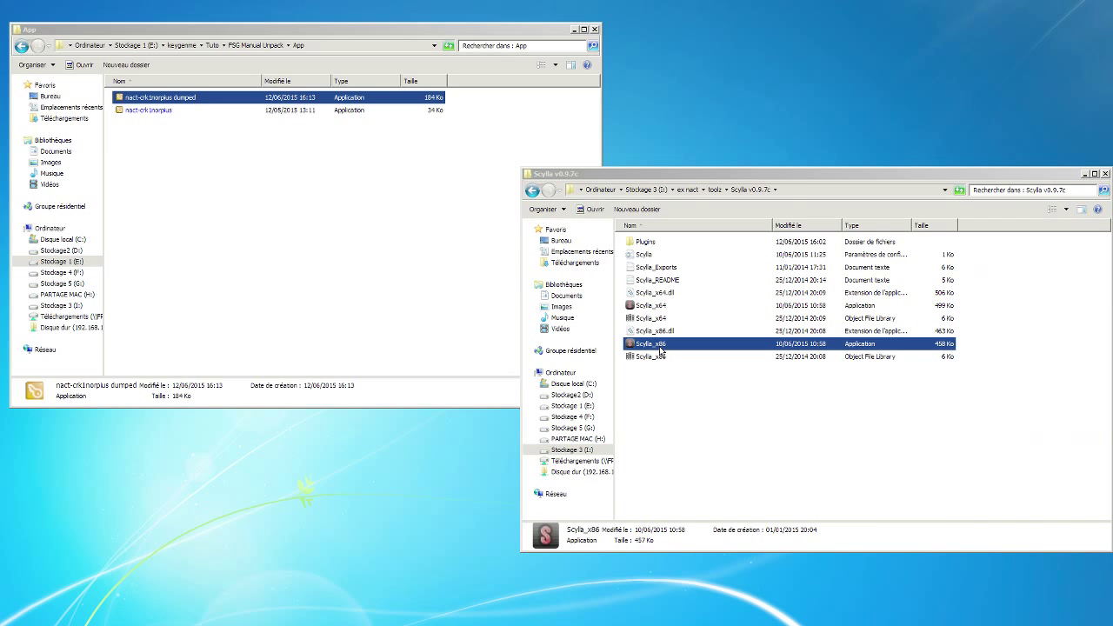
drag(678, 187, 163, 251)
click(1085, 174)
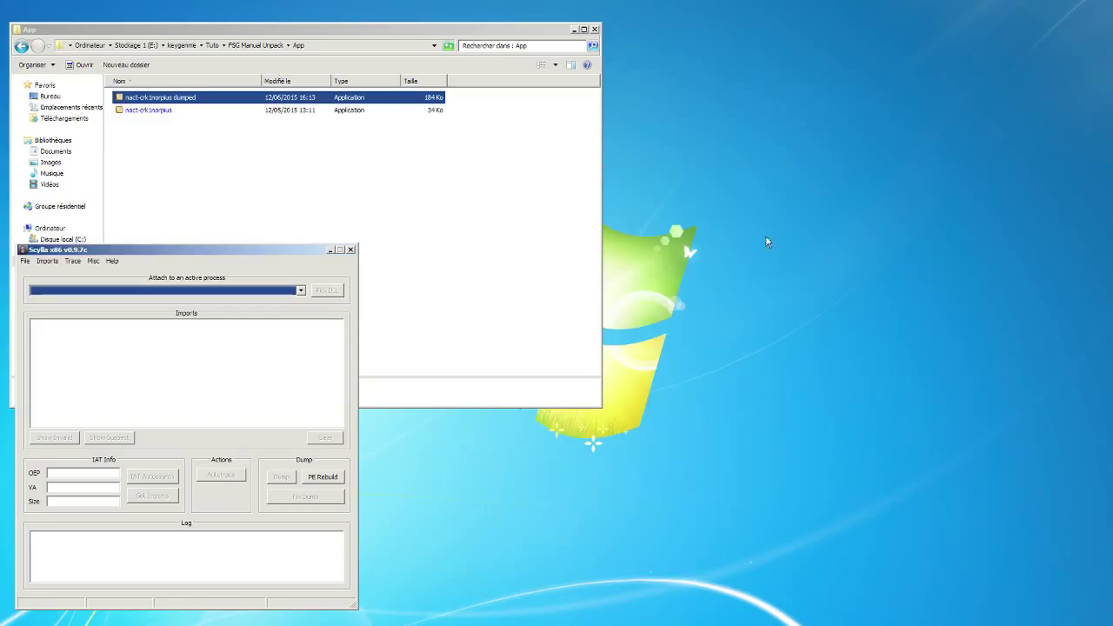
Run the original nact-crk1norpius program from the App folder and minimize the folder window
click(158, 116)
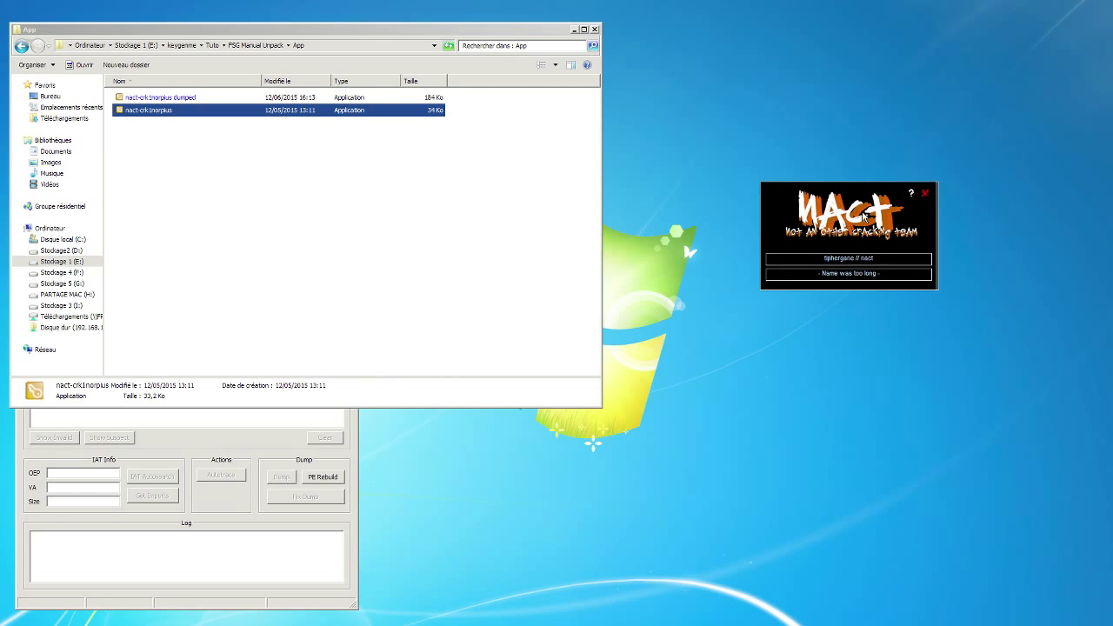
click(574, 28)
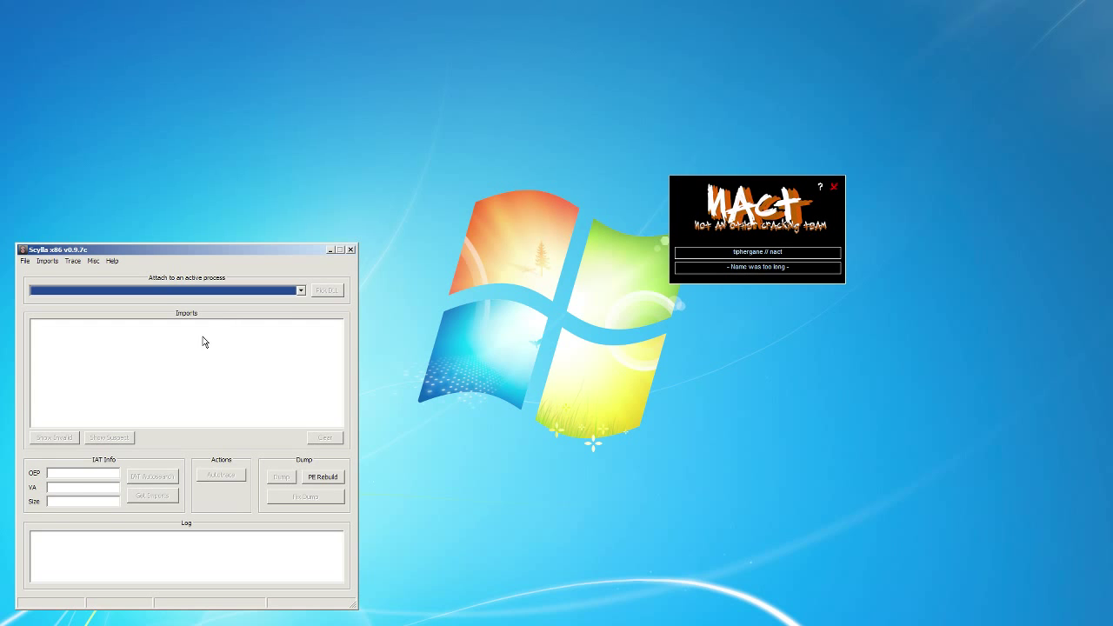
Attach Scylla to the running nact-crk1norpius.exe process and set the OEP to 00401000
click(223, 292)
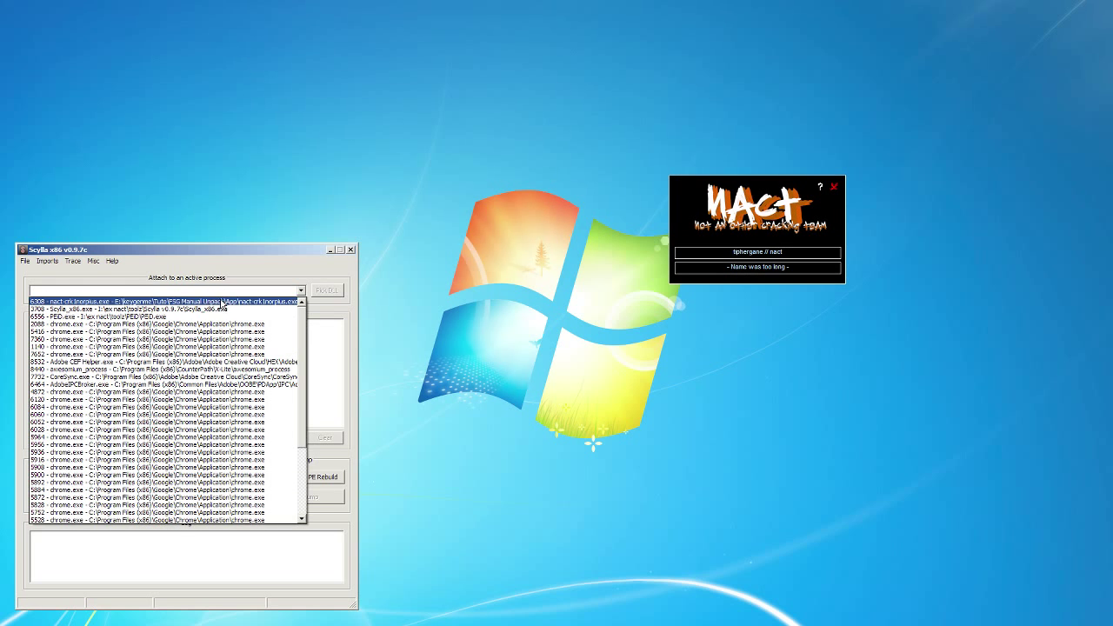
click(223, 302)
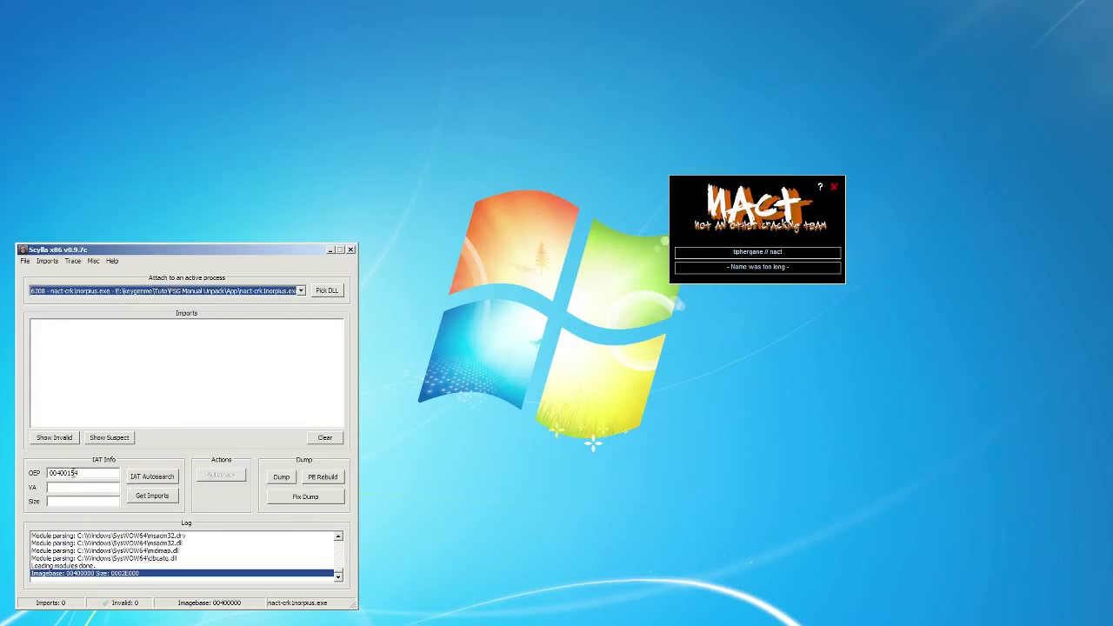
drag(80, 473, 69, 473)
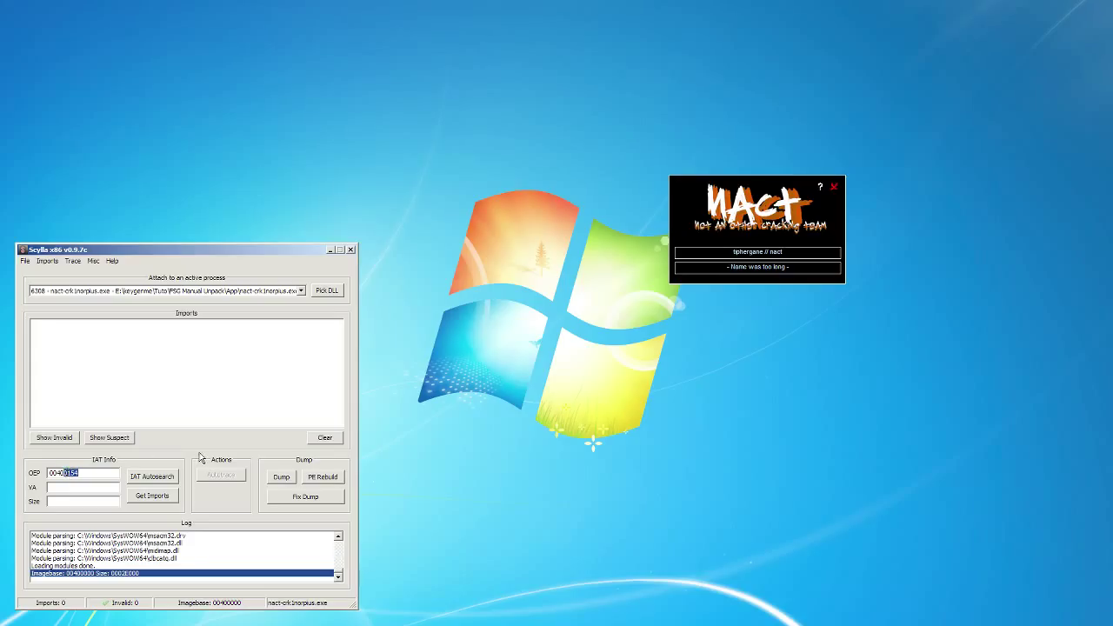
text(1000)
Run the IAT autosearch, accept the advanced search result and dismiss the IAT found message
click(162, 478)
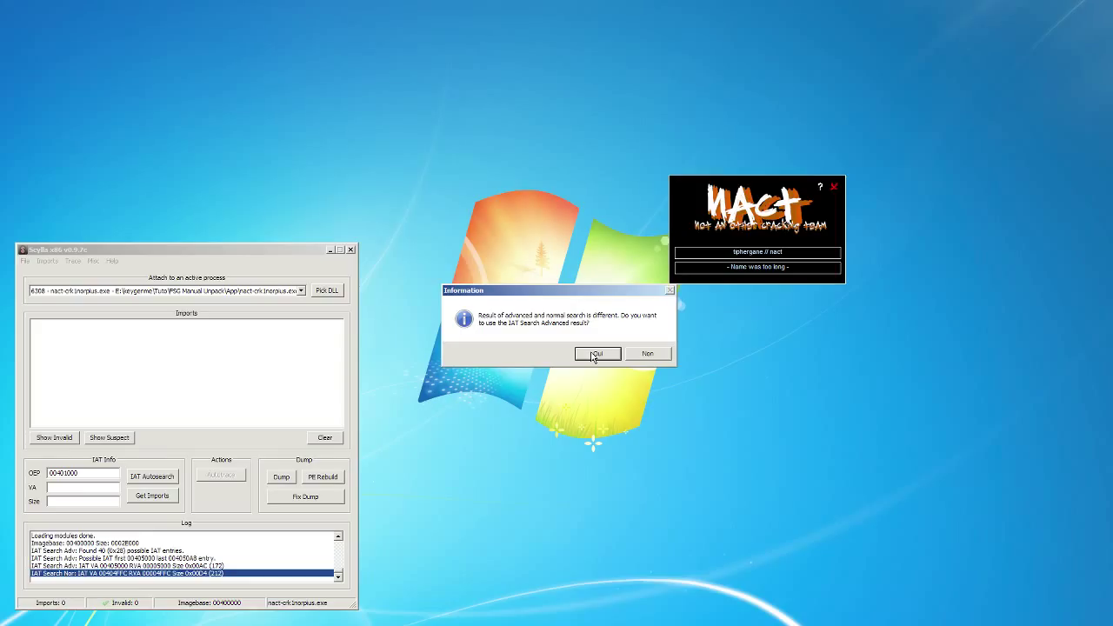
click(595, 355)
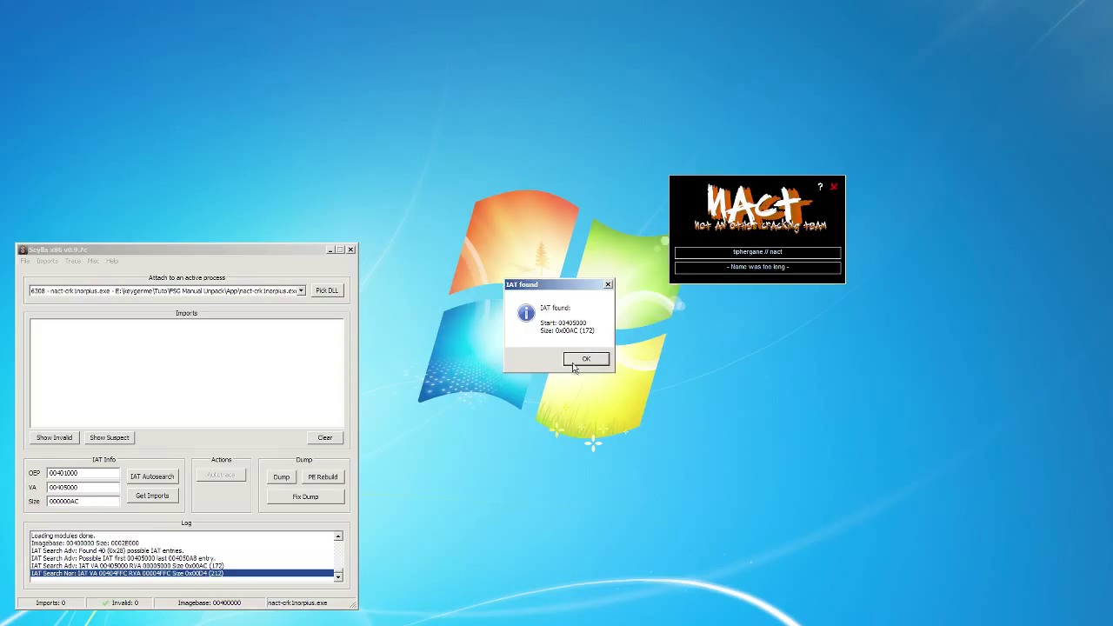
click(585, 361)
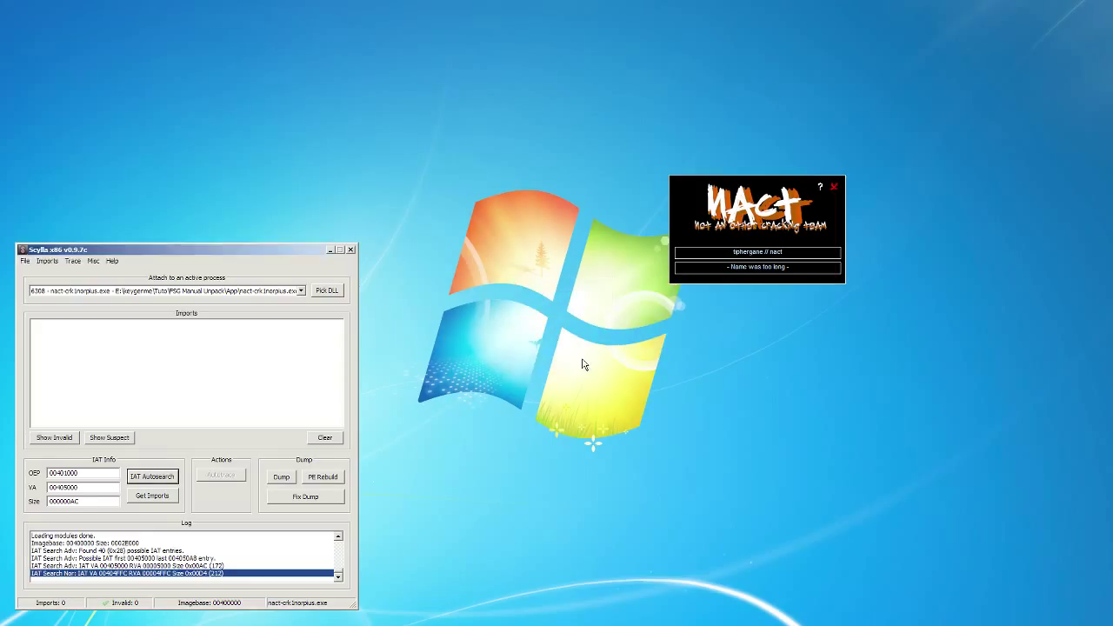
Get the process imports and use Fix Dump to write them into the "nact-crk1norpius dumped" executable
click(155, 497)
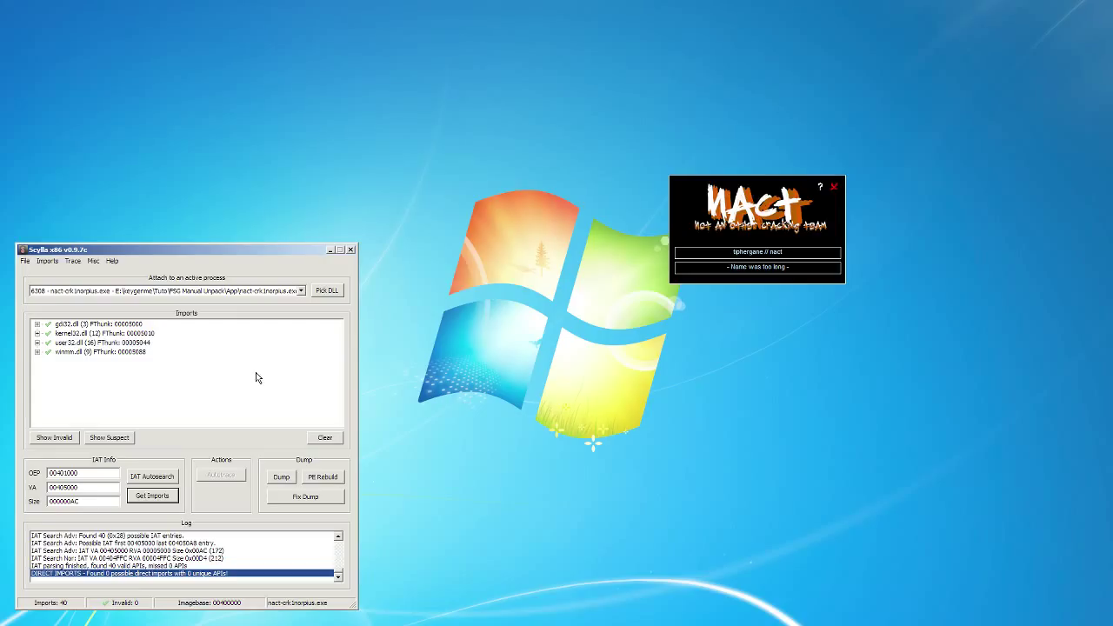
click(297, 497)
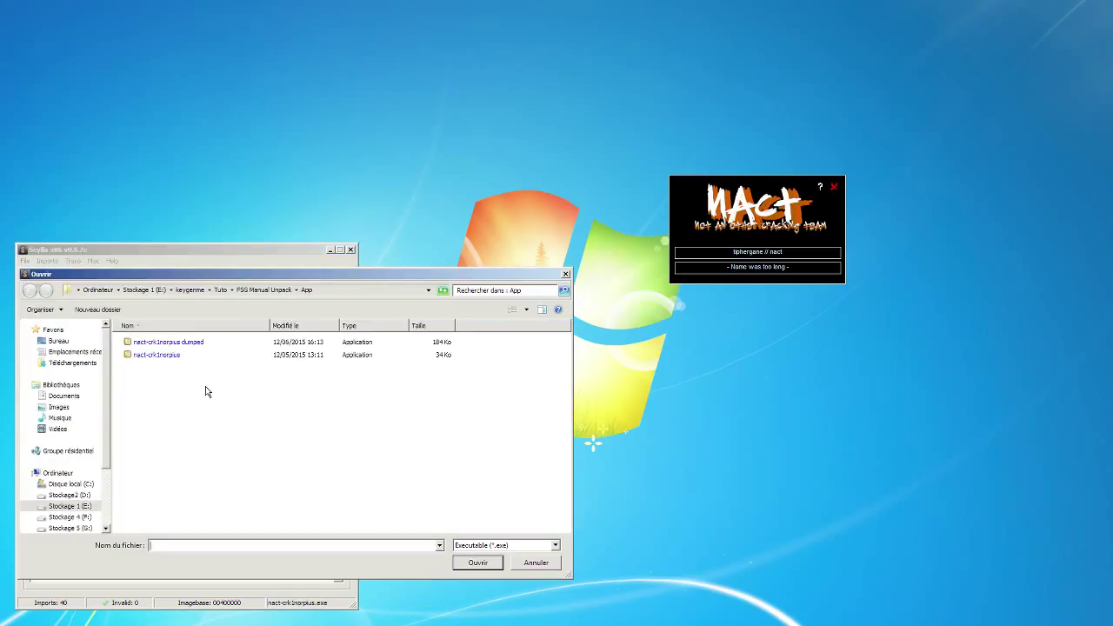
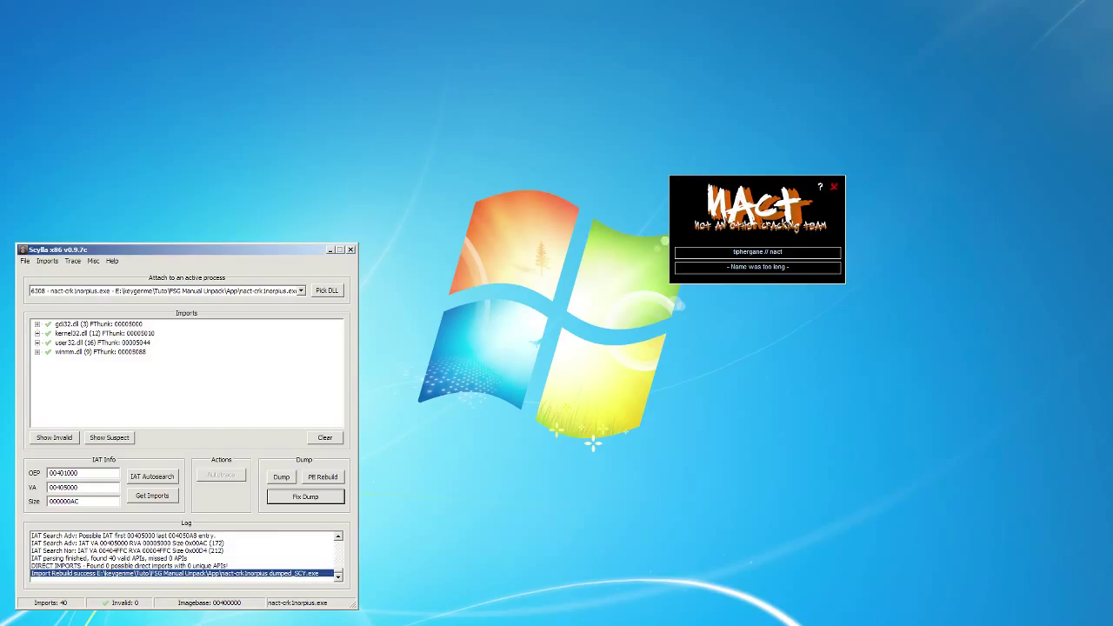
Close the original program, test-run "nact-crk1norpius dumped_SCY" from the App folder including its help function, and close it
key(alt+Tab)
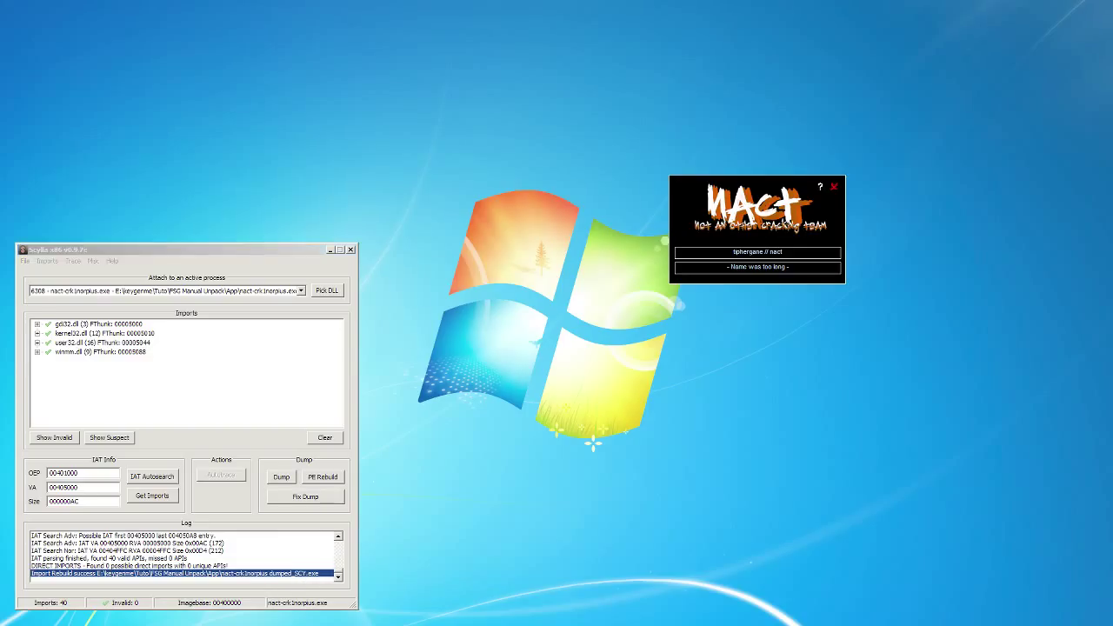
click(834, 186)
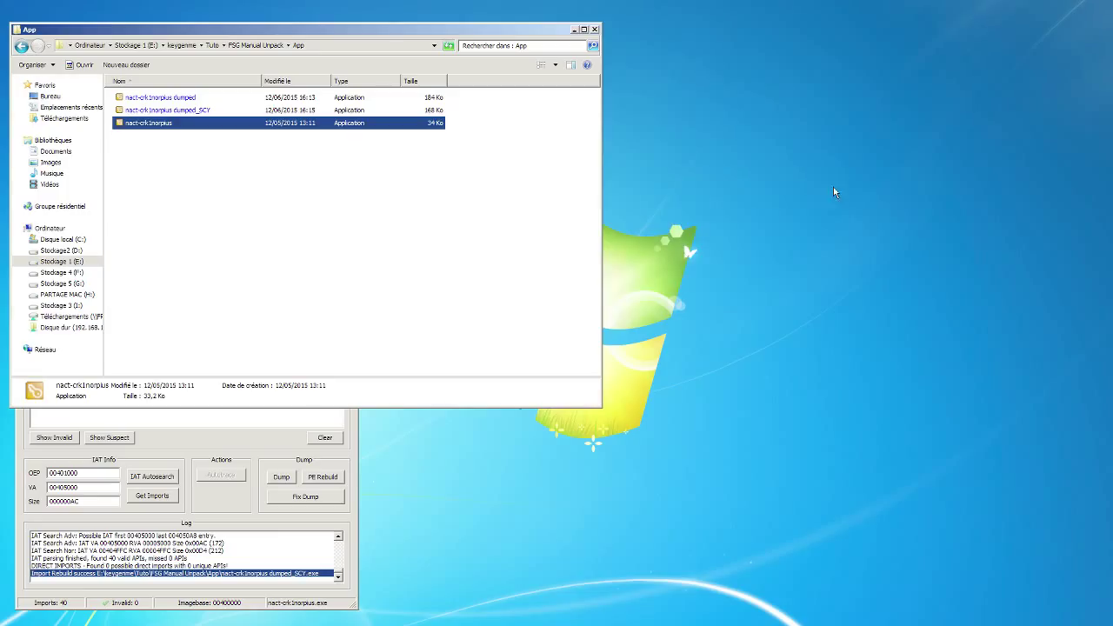
double_click(187, 111)
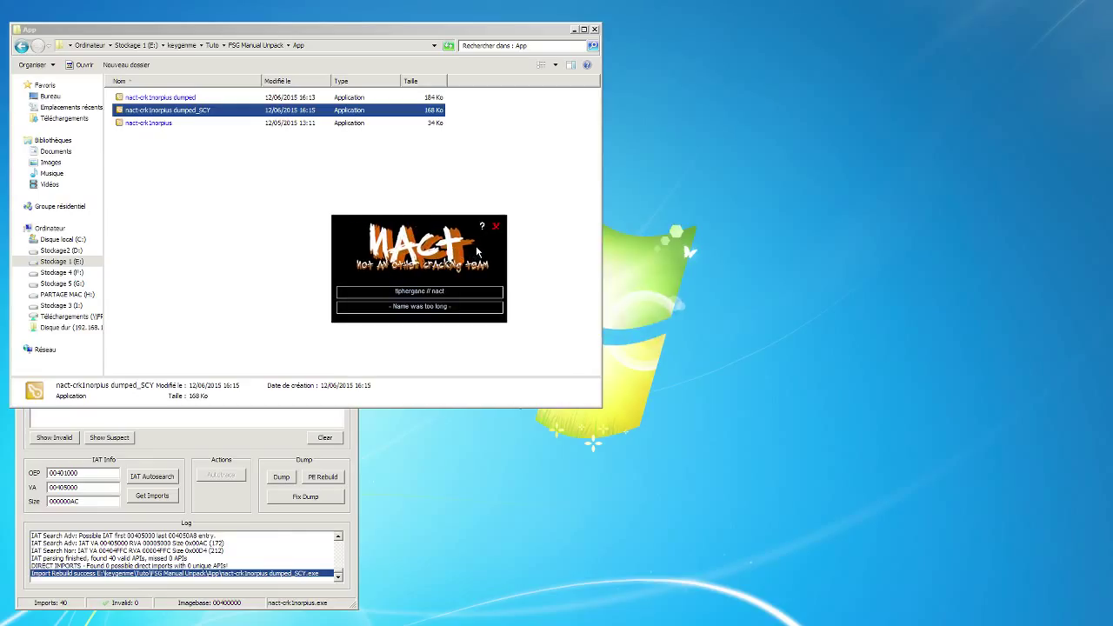
click(481, 226)
click(496, 228)
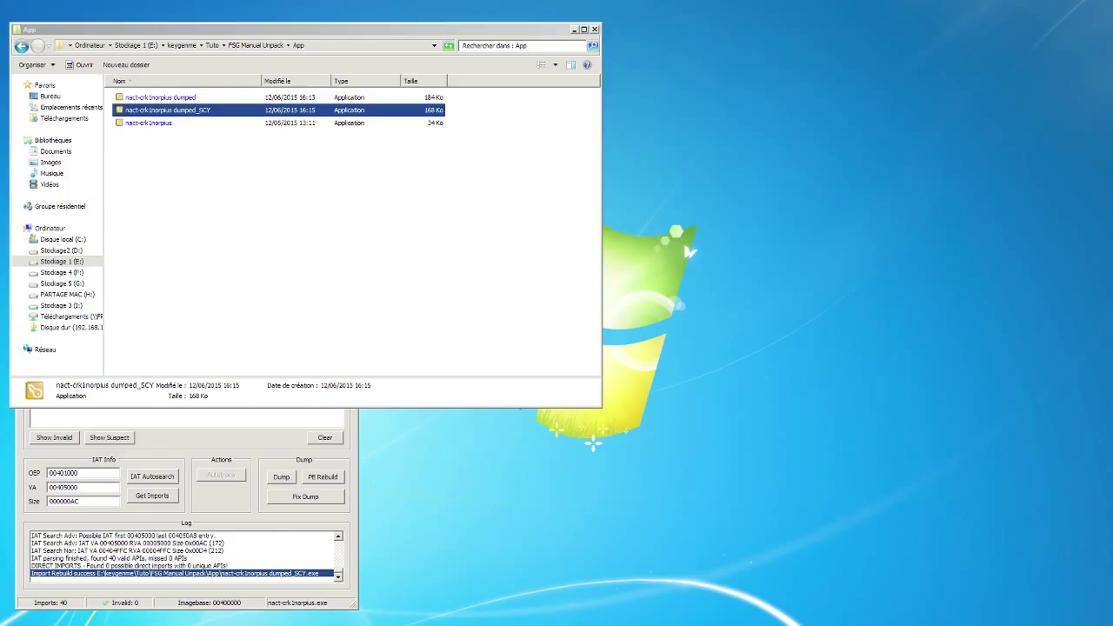
Launch PEiD from the PEiD folder inside ex nact\toolz and minimize that folder window
key(alt+Tab)
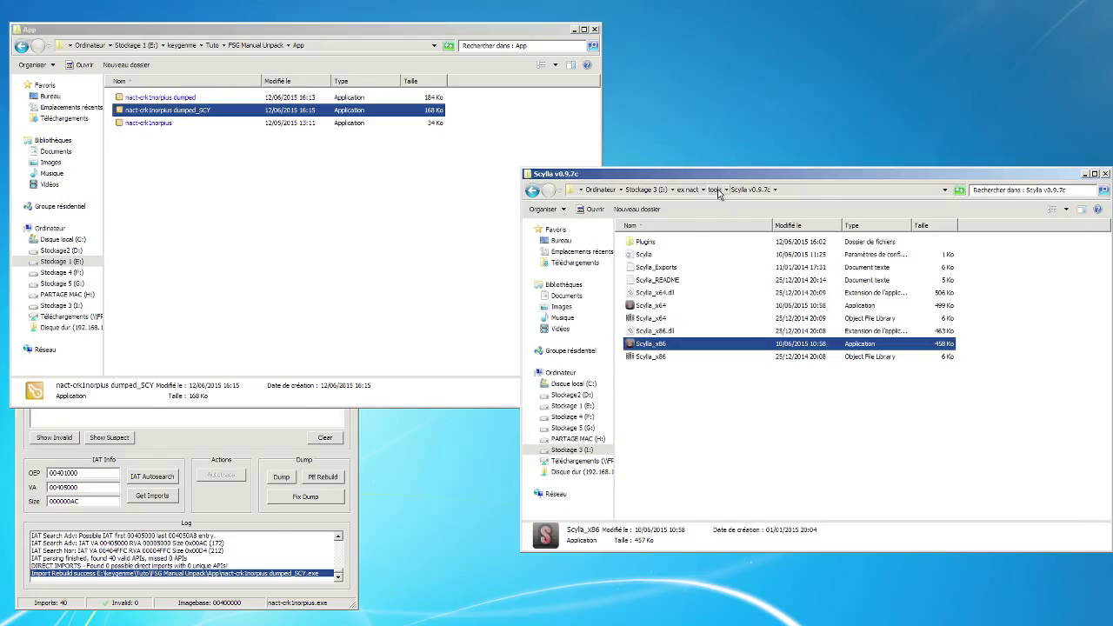
click(710, 188)
double_click(661, 254)
click(646, 280)
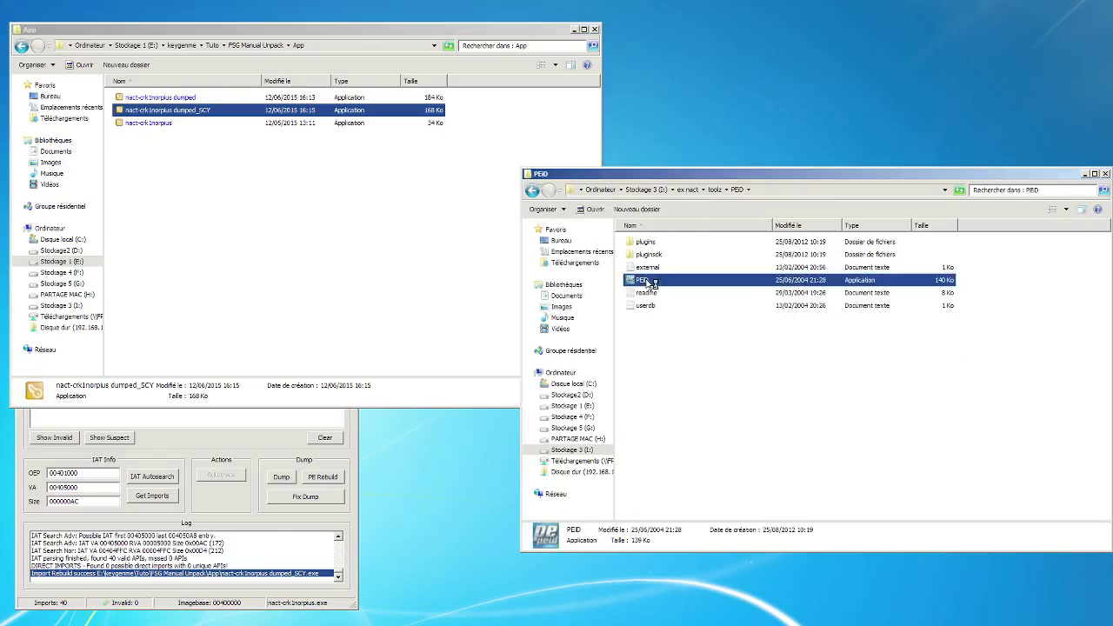
click(1035, 190)
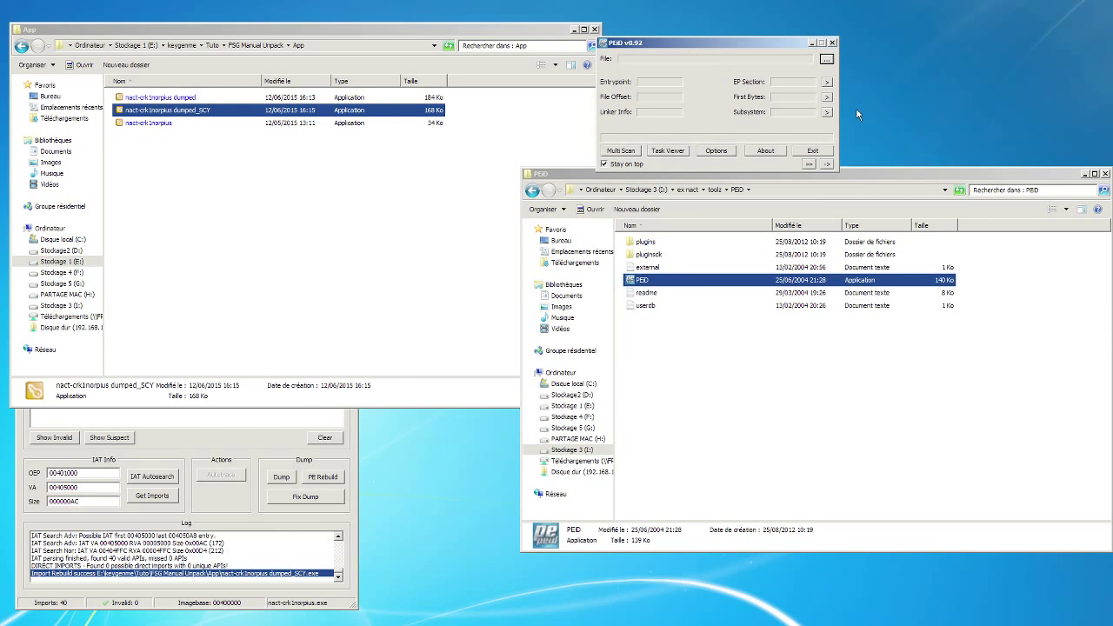
click(1090, 175)
click(1087, 174)
Load the original nact-crk1norpius into PEiD, check its detected packer and inspect its section list, closing the Section Viewer
drag(154, 125, 672, 66)
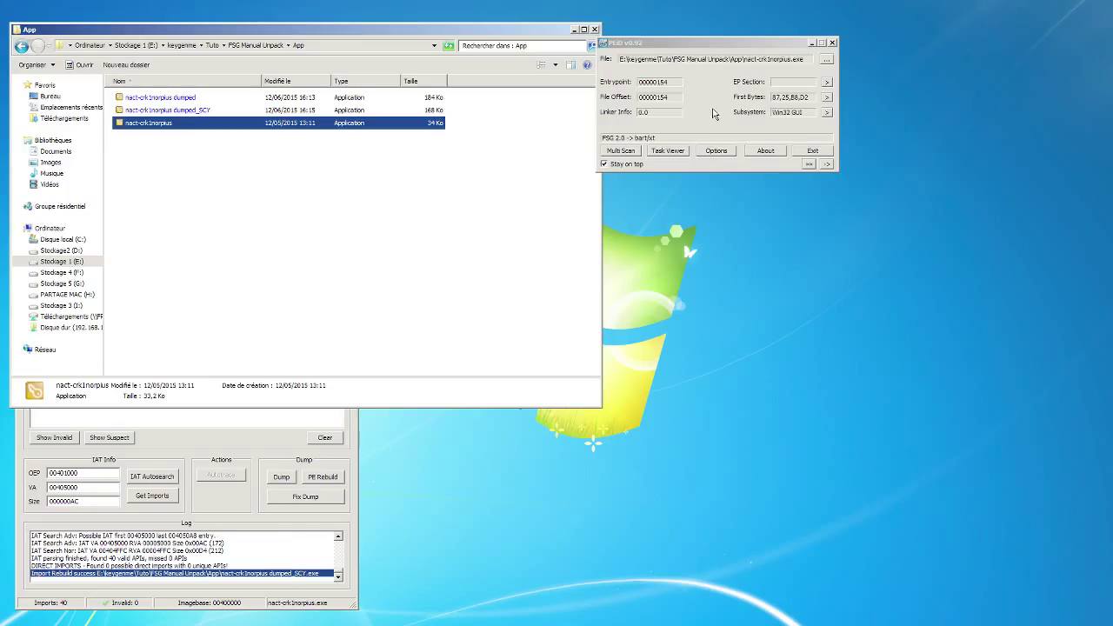
drag(653, 138, 602, 137)
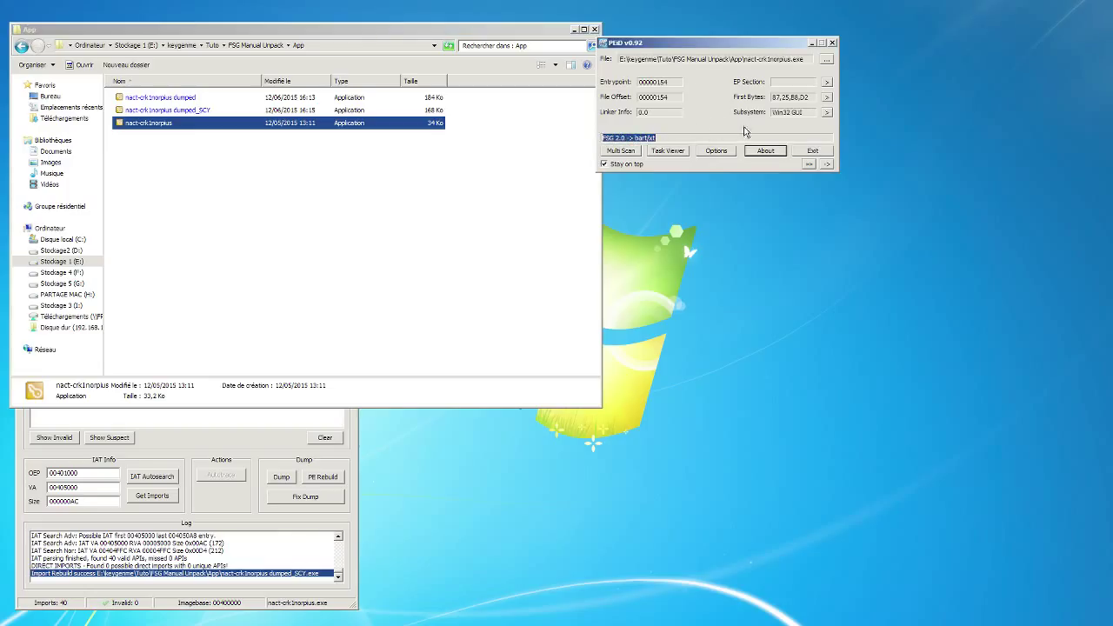
click(827, 82)
drag(592, 264, 761, 168)
click(665, 194)
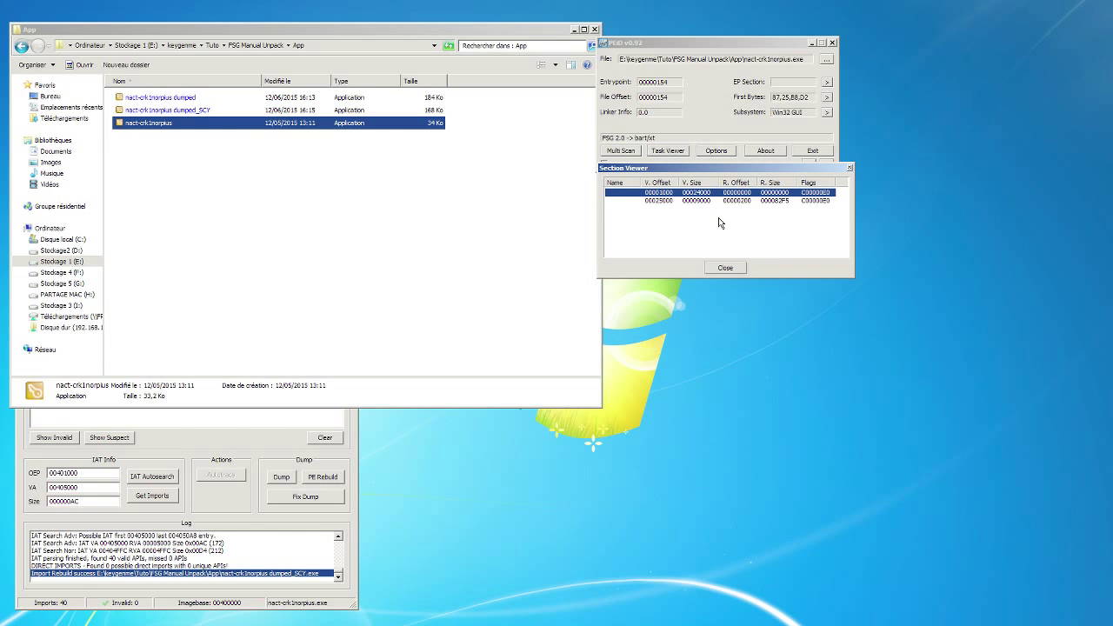
click(725, 268)
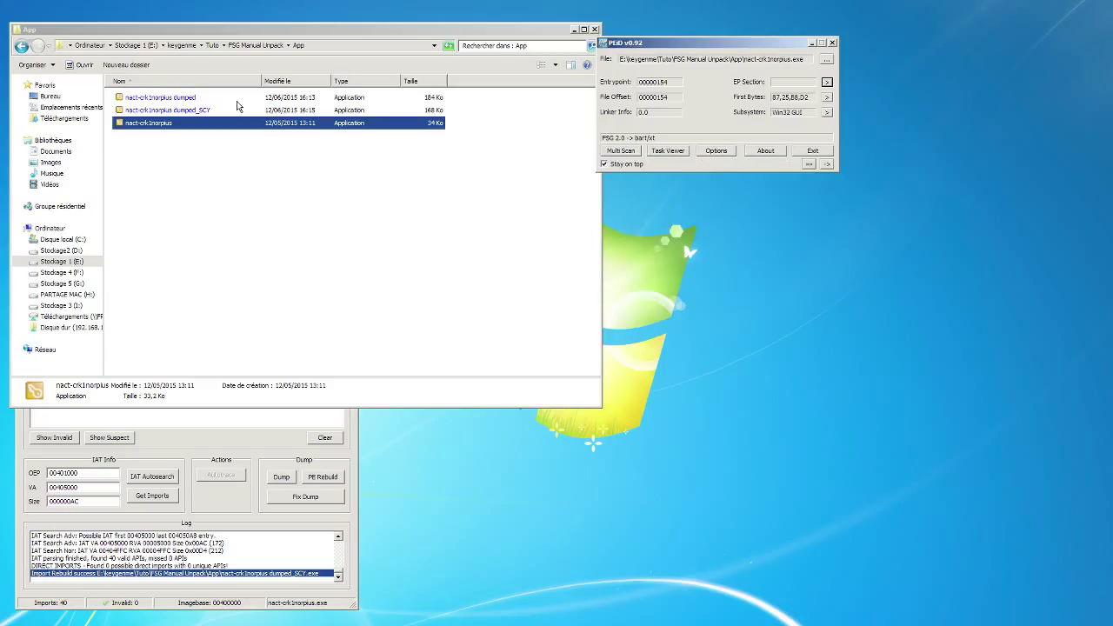
Load "nact-crk1norpius dumped_SCY" into PEiD, inspect its section list including the .SCY section, and close the Section Viewer
drag(183, 111, 685, 62)
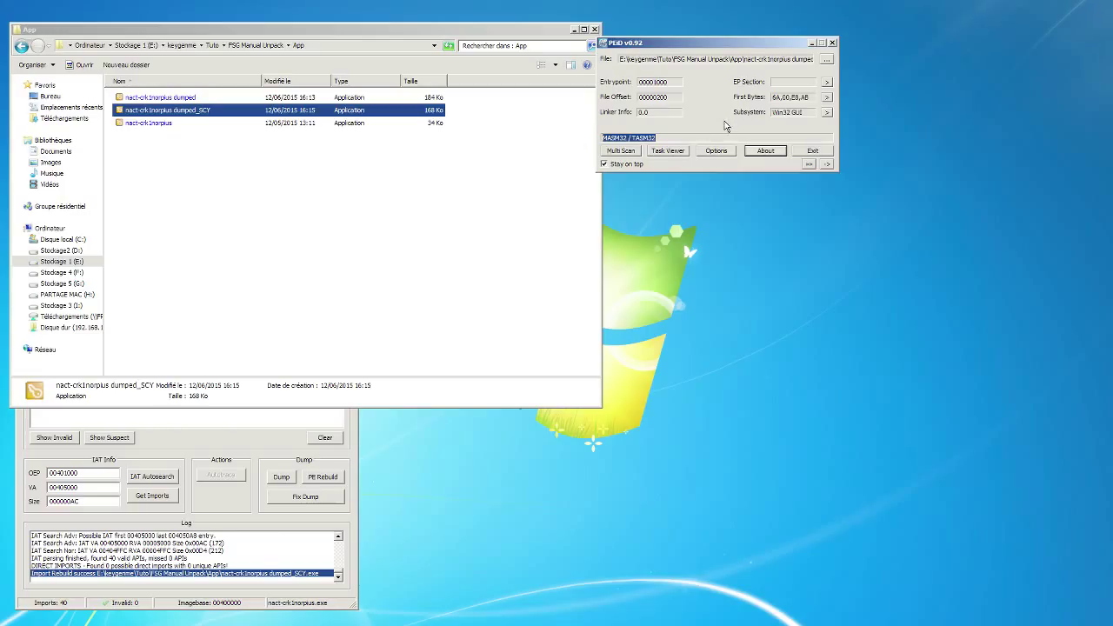
click(827, 82)
drag(598, 269, 760, 182)
click(641, 218)
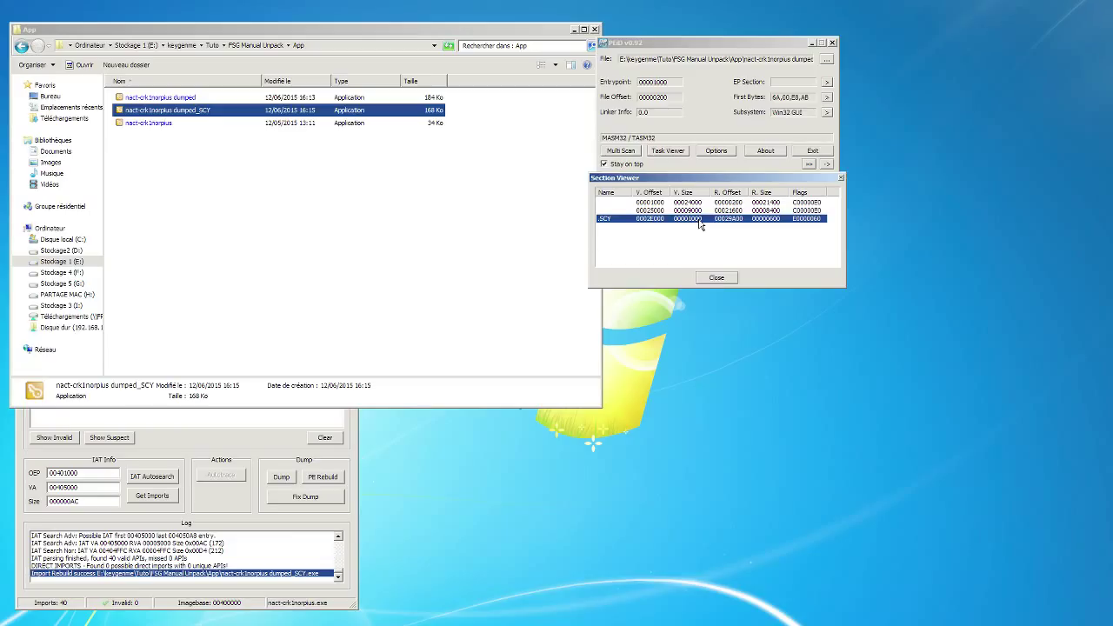
click(717, 279)
Run "nact-crk1norpius dumped_SCY" from the App folder once more and close it
double_click(186, 114)
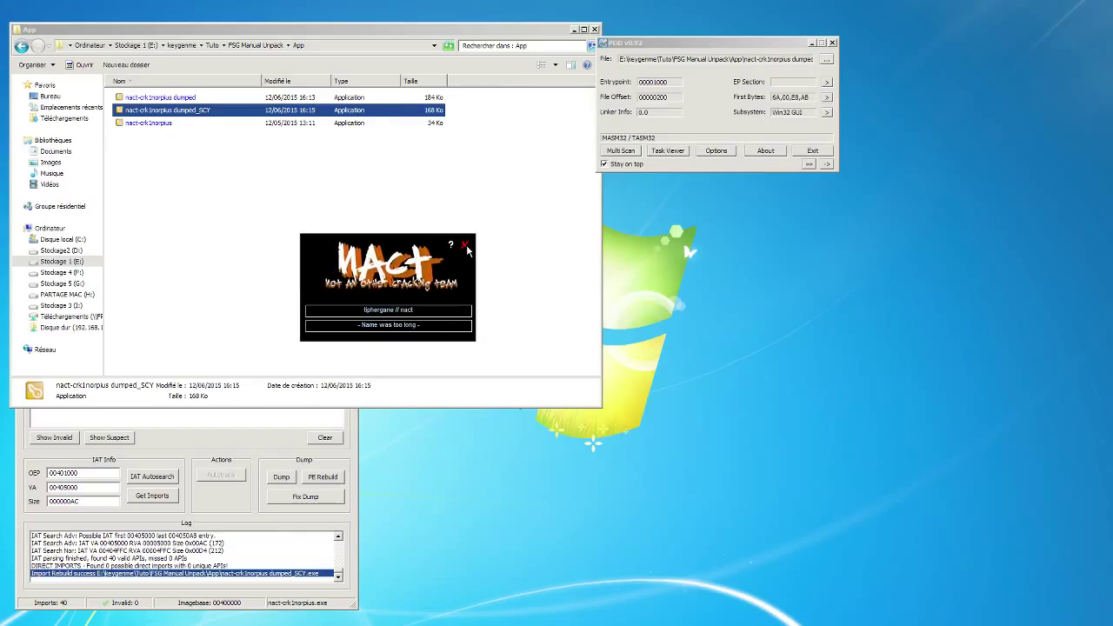
click(466, 247)
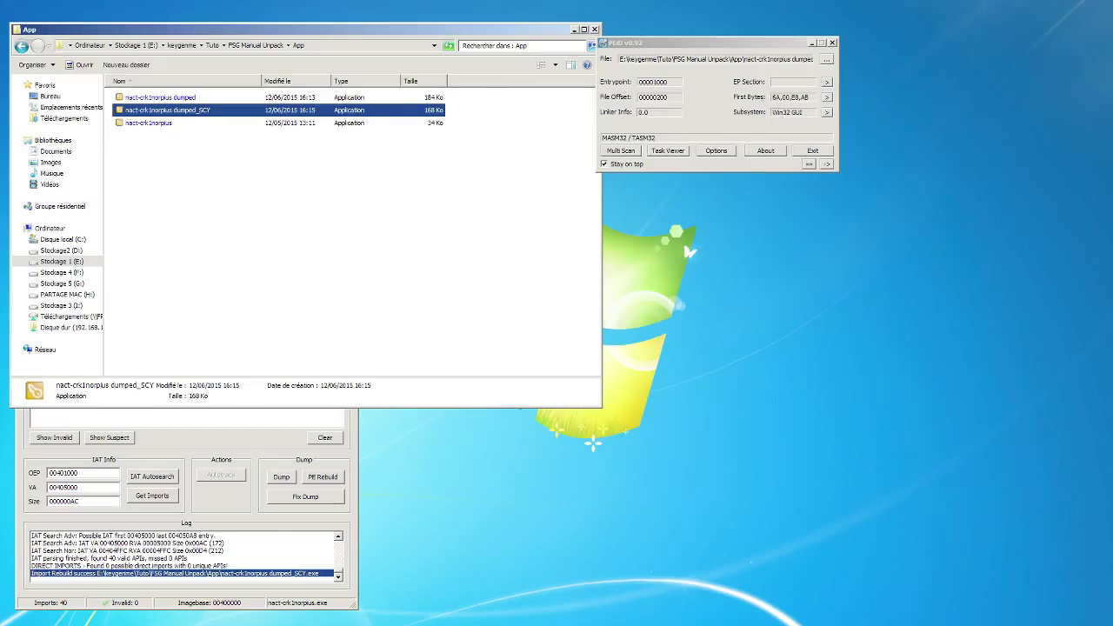